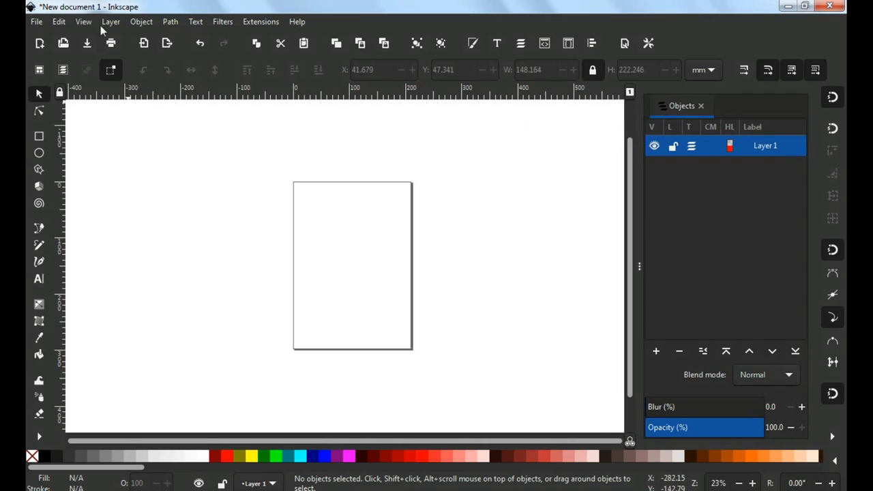
Import the Unsplash photo of the grinning white mask on black from the BAHAN TUTOR folder.
click(34, 25)
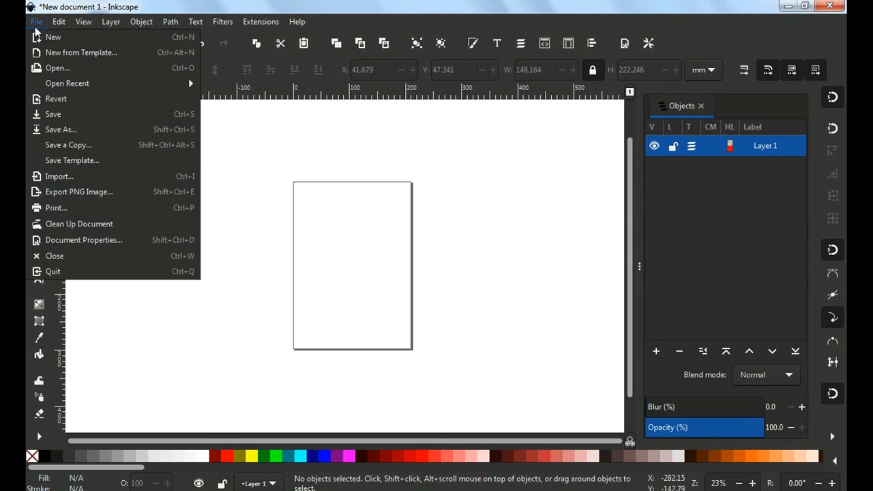
click(59, 176)
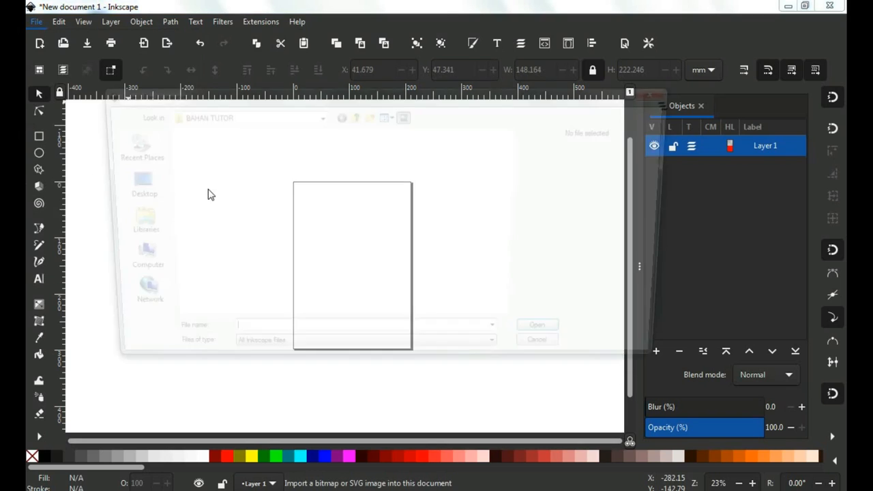
drag(520, 161, 519, 211)
click(275, 252)
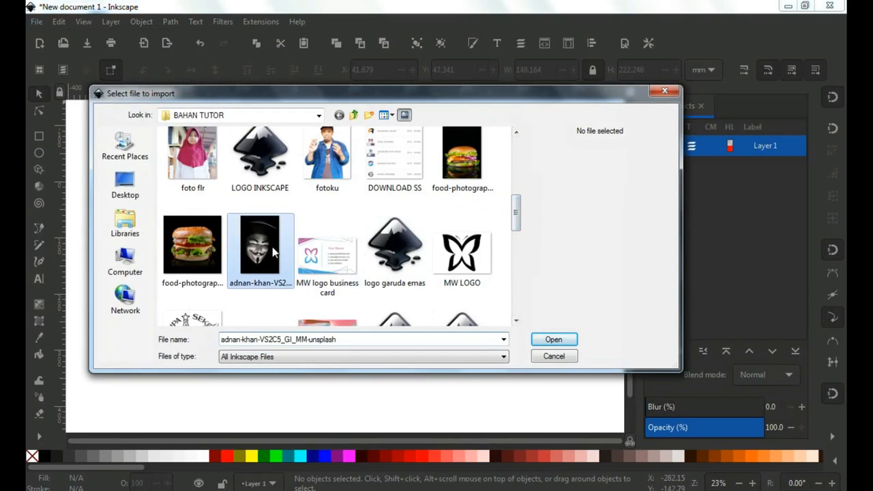
click(552, 340)
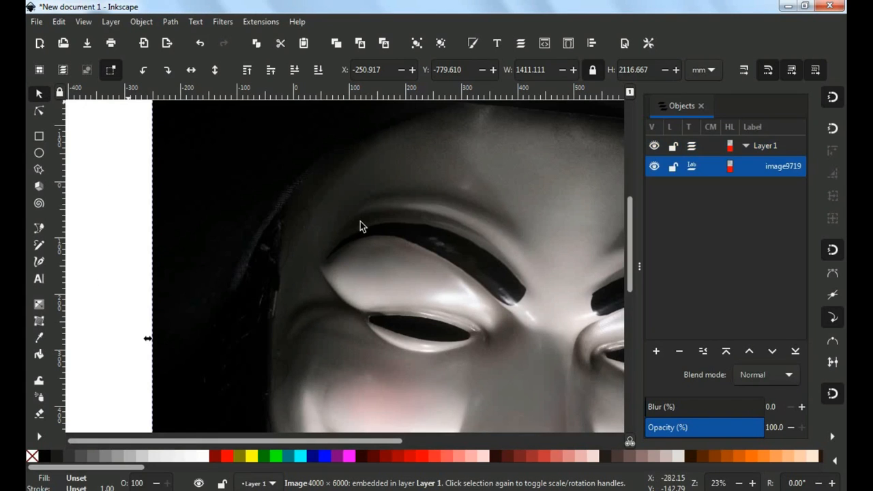
Scale the imported mask photo down proportionally to about 209 × 313 mm and move it over the page.
scroll(360, 221, down, 2)
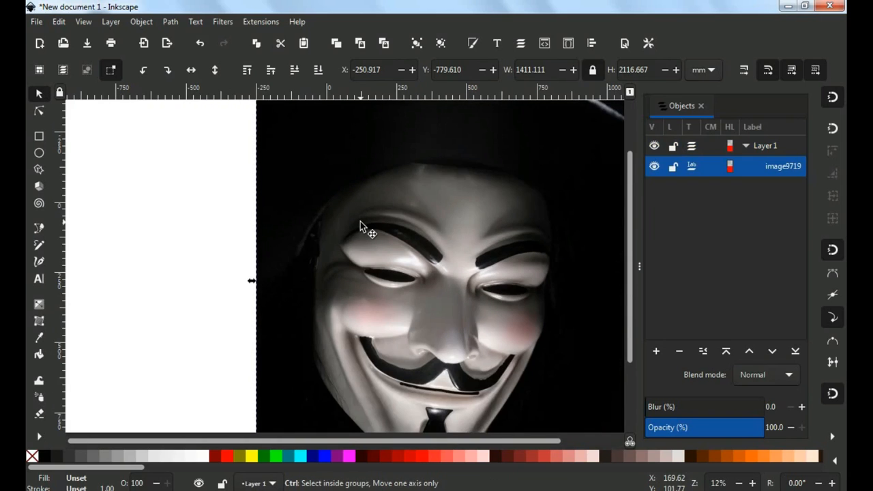
scroll(371, 228, down, 1)
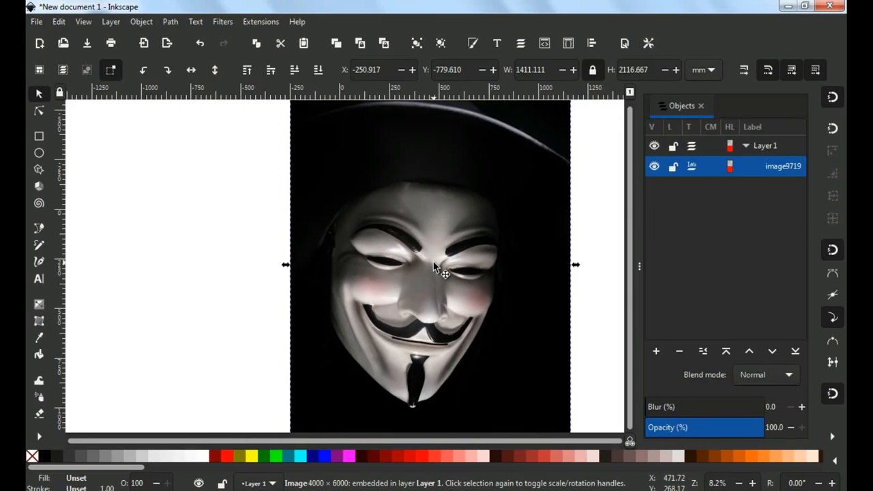
scroll(435, 267, up, 1)
scroll(435, 267, down, 2)
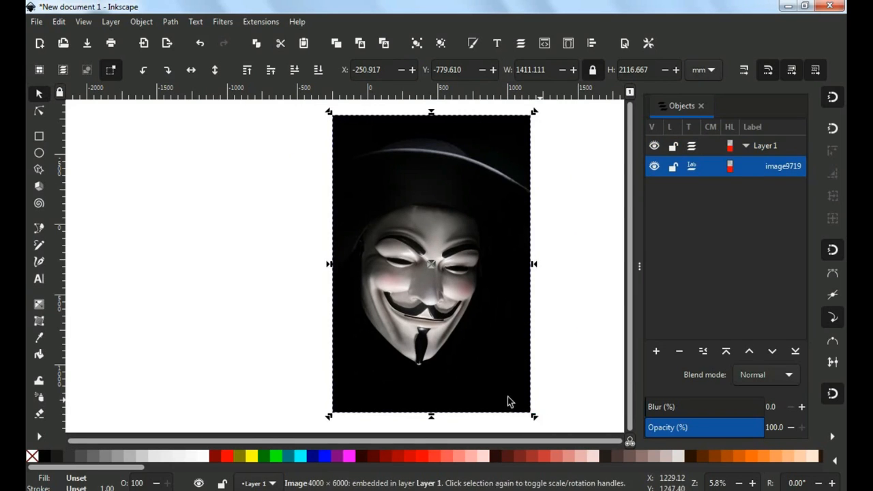
key(Escape)
click(490, 393)
drag(536, 417, 470, 308)
scroll(429, 263, up, 3)
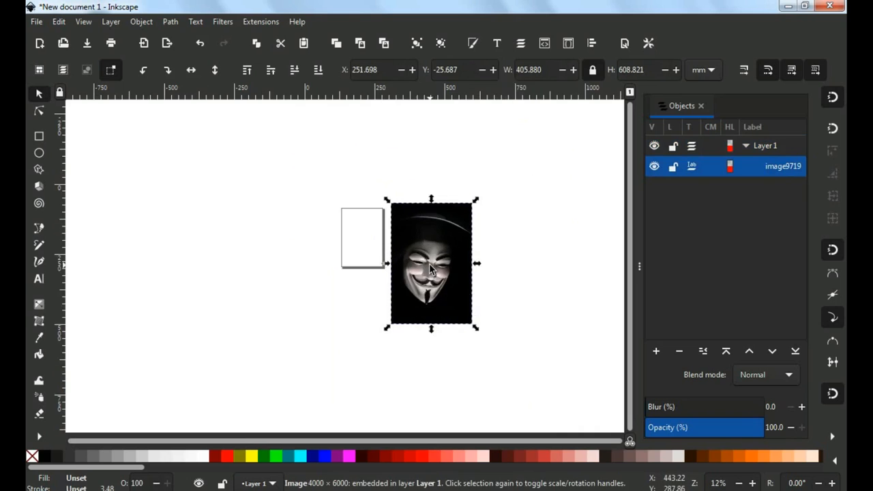
drag(429, 263, 335, 297)
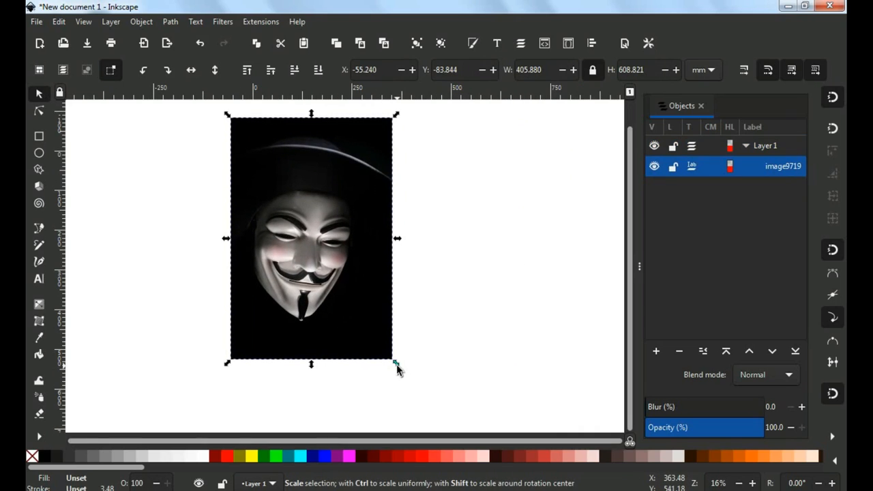
drag(397, 366, 357, 314)
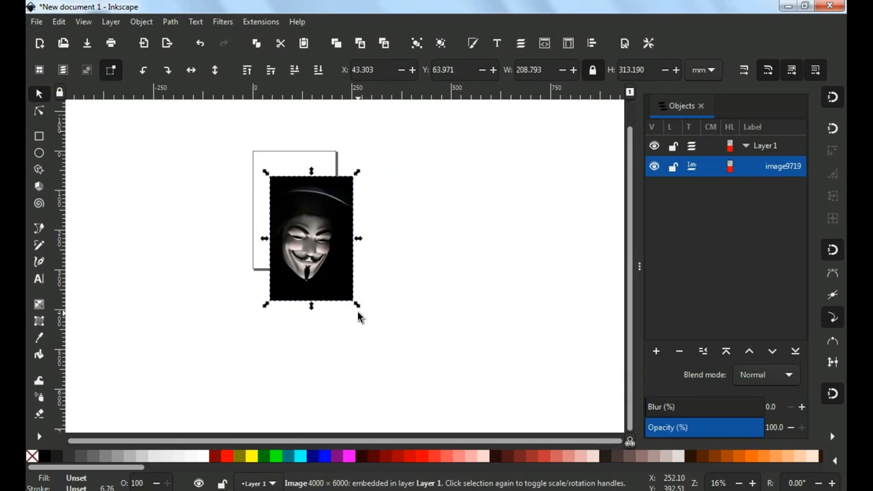
Centre the mask photo horizontally and vertically relative to the page.
click(592, 44)
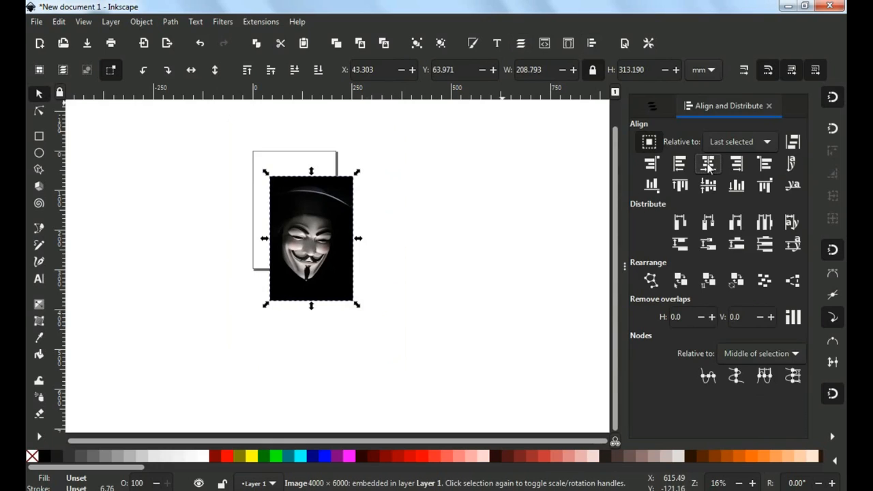
click(766, 143)
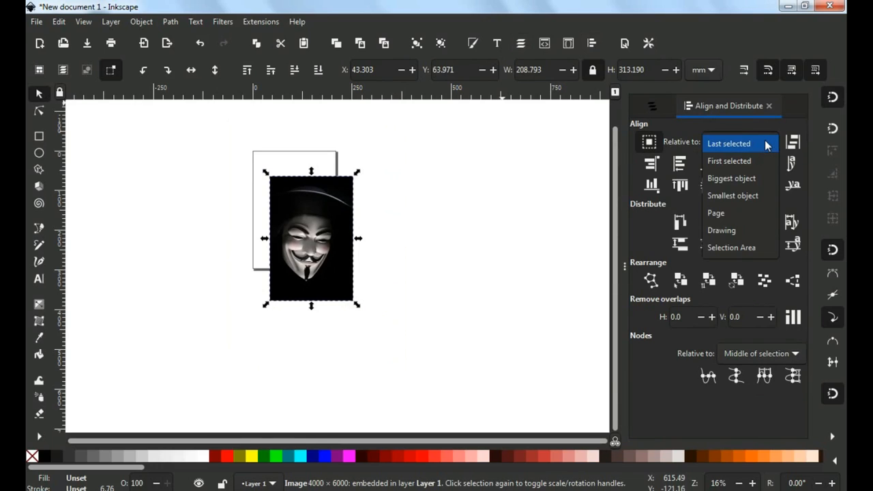
click(722, 214)
click(709, 186)
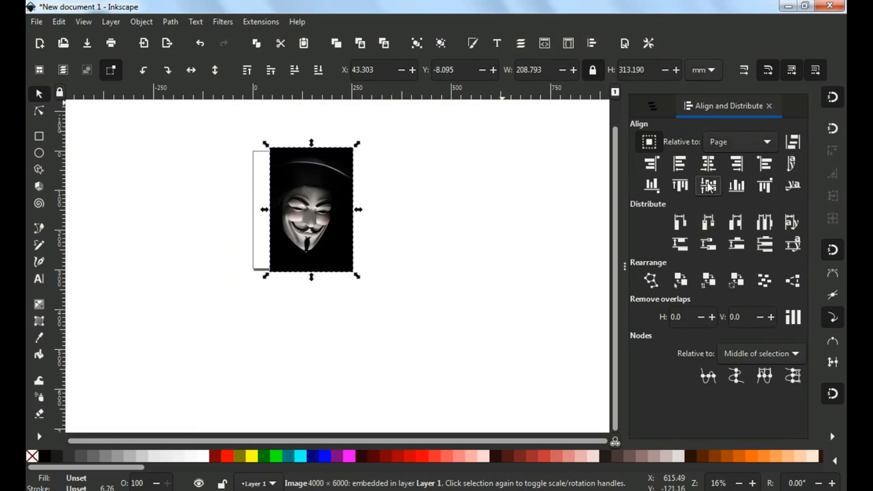
click(708, 165)
click(423, 206)
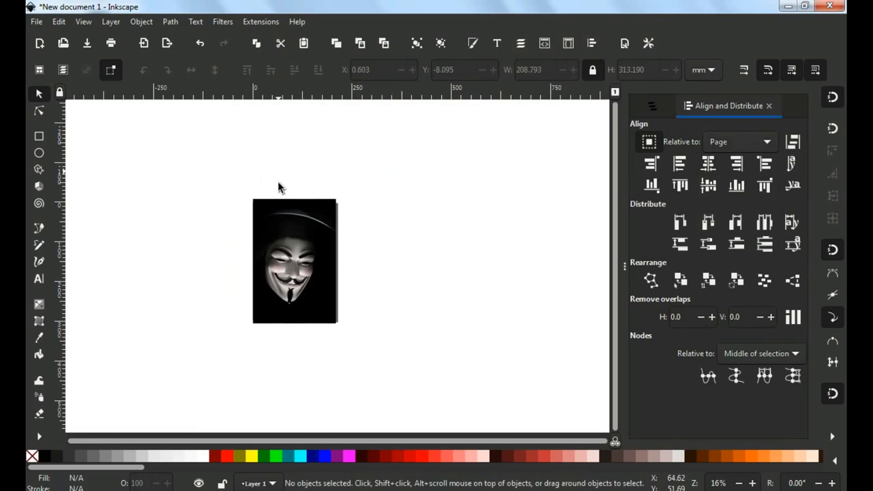
Shrink the mask photo proportionally around its centre to about 168 × 253 mm so it fits inside the page.
ctrl+scroll(285, 205, up, 2)
drag(286, 247, 341, 202)
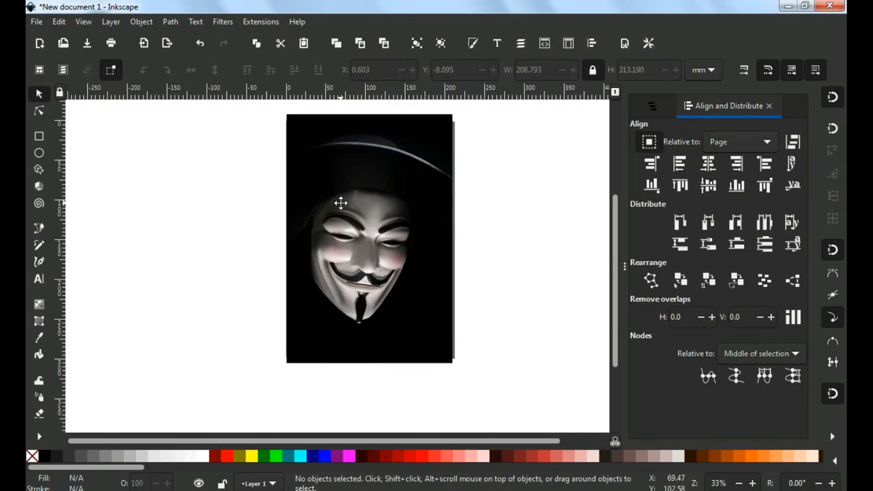
click(373, 315)
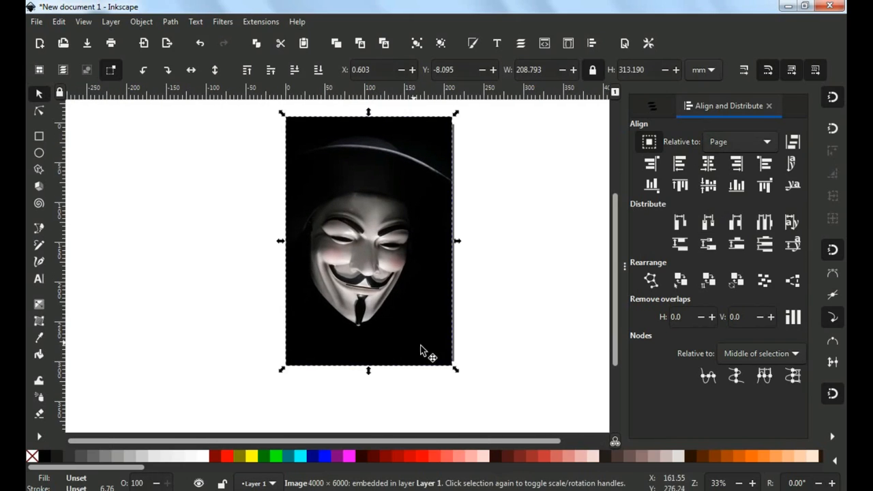
drag(444, 362, 438, 358)
click(439, 314)
scroll(360, 215, up, 1)
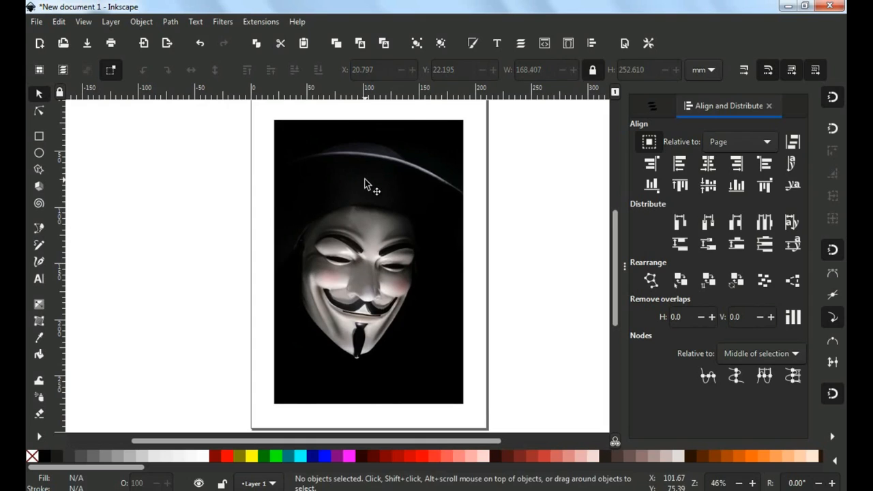
Duplicate the mask photo in place and hide the original image beneath the copy.
click(363, 187)
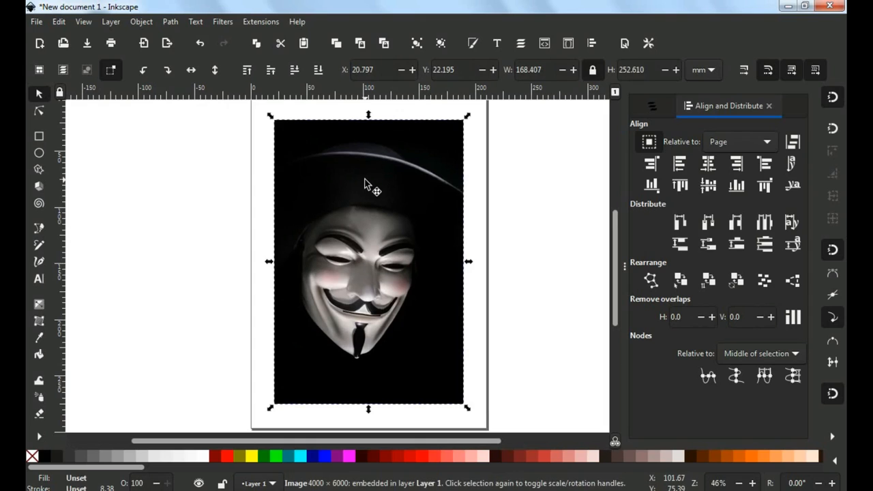
click(60, 22)
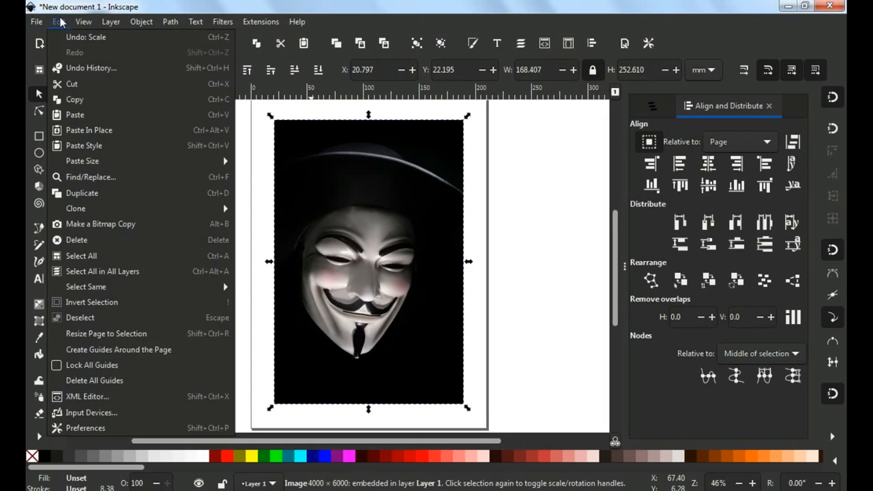
click(113, 195)
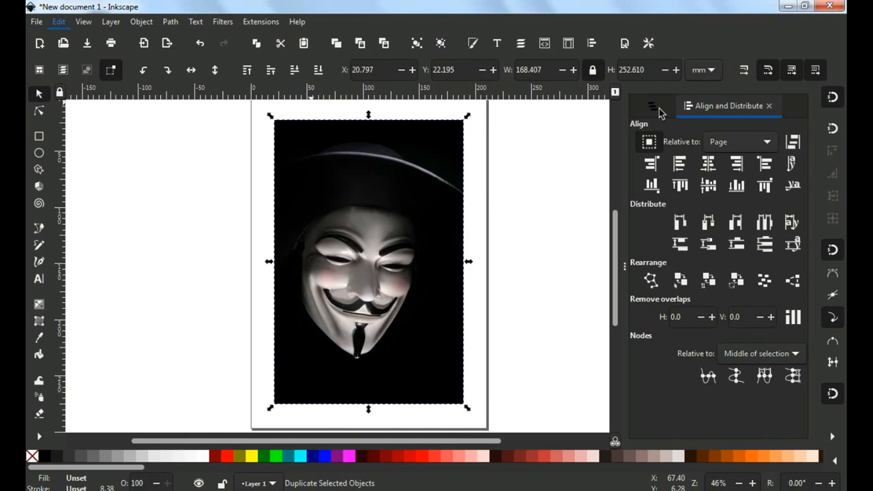
click(657, 108)
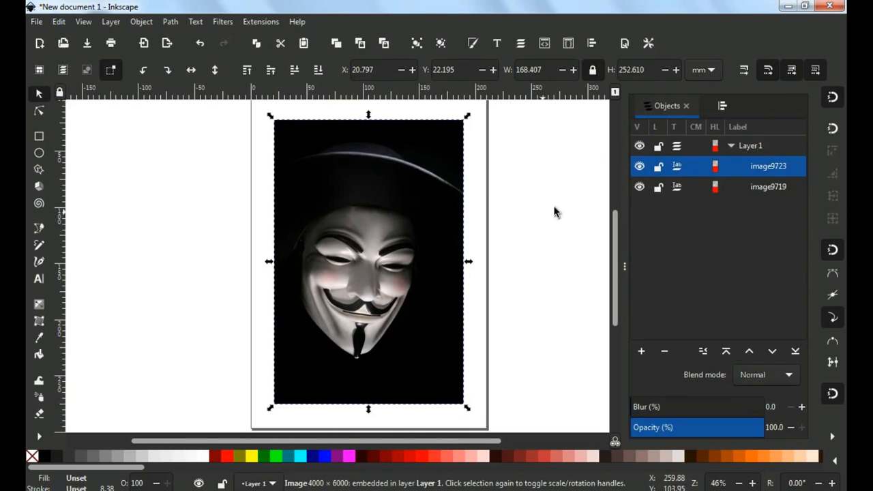
click(639, 187)
Place a vertical guide at 104.52 mm through the photo's centre and draw a rectangle about 85 × 253 mm over its right half.
drag(65, 198, 368, 191)
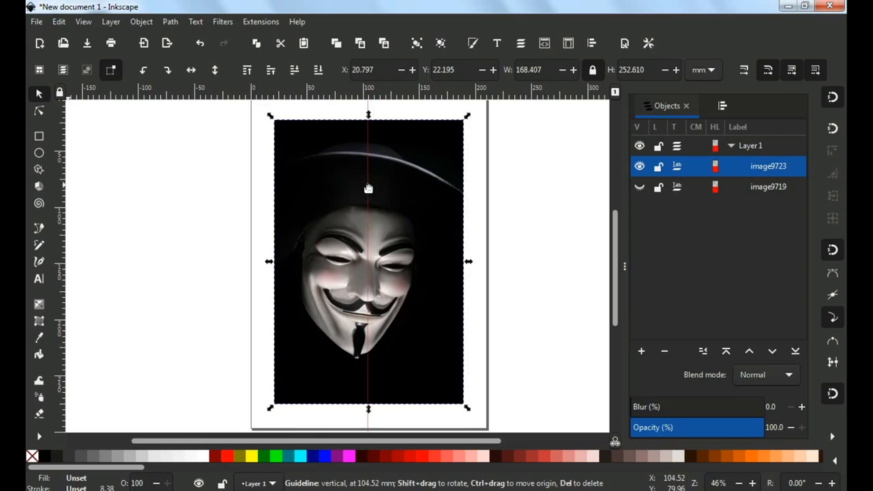
click(38, 137)
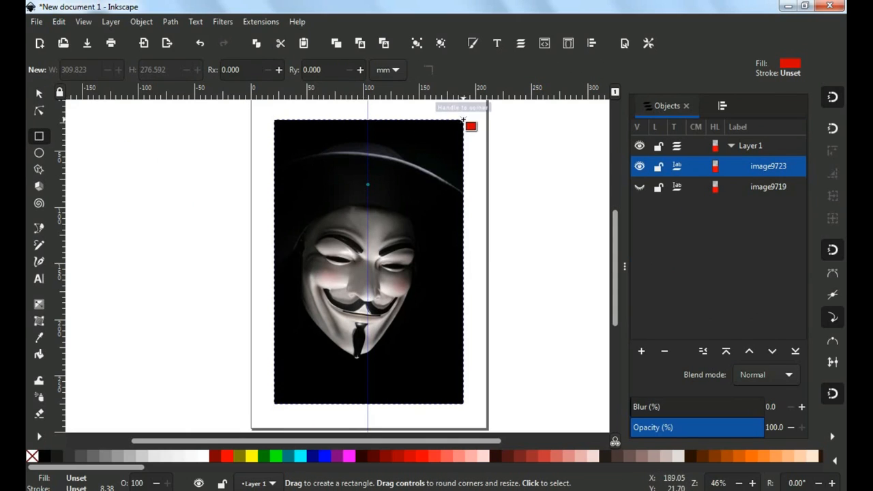
drag(463, 121, 367, 404)
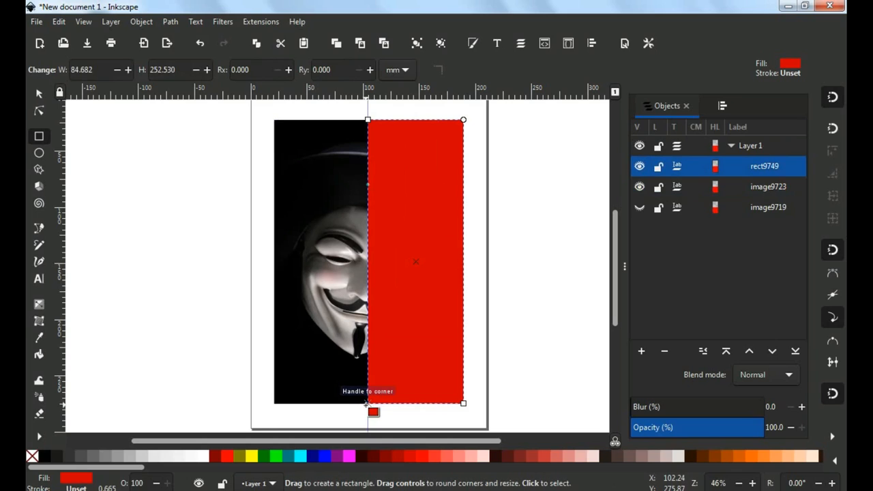
Clip the duplicate photo to the red rectangle and make the hidden original image visible again.
key(s)
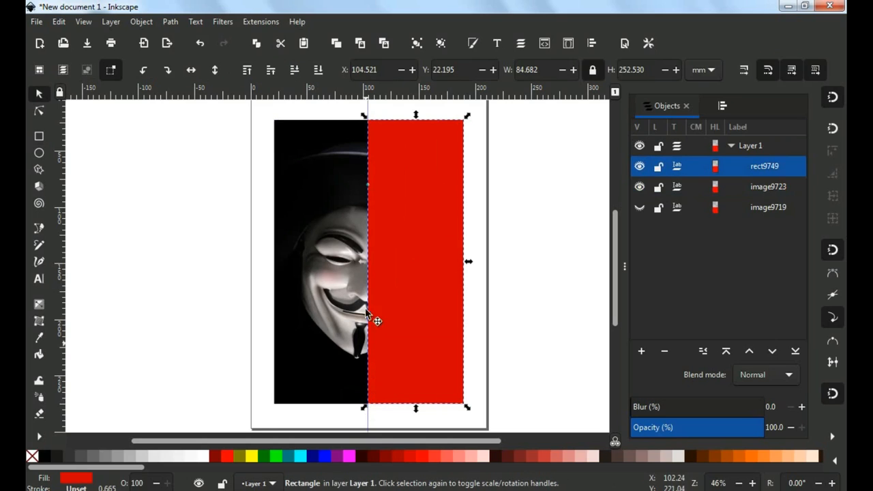
shift+click(314, 210)
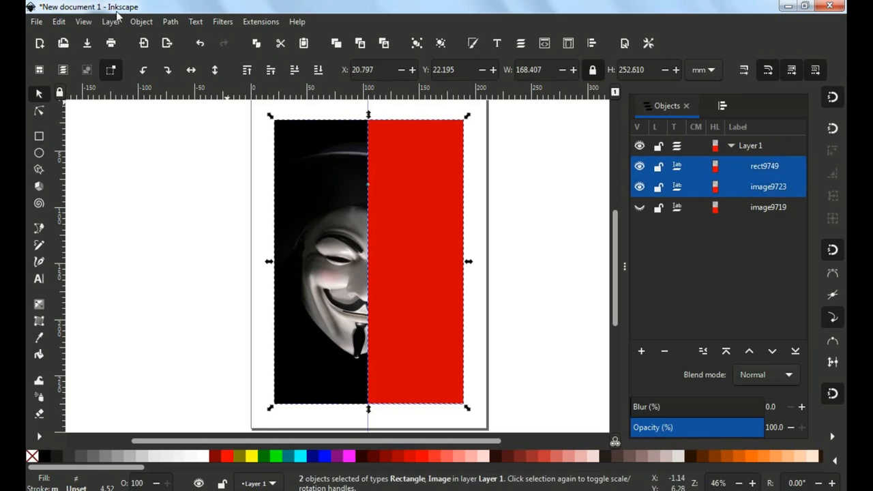
click(142, 22)
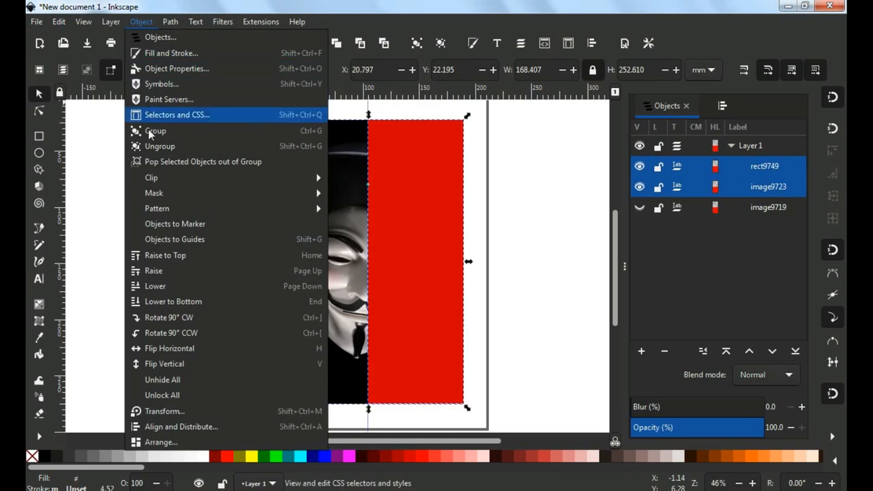
mouse_move(151, 179)
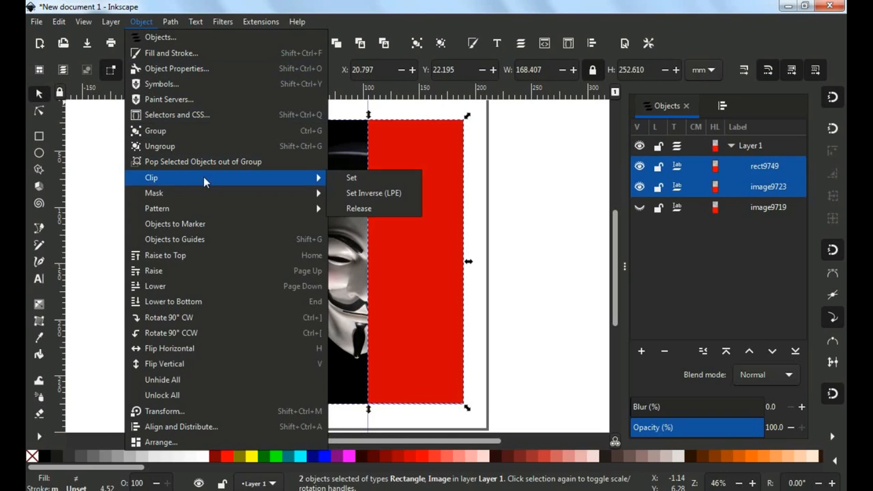
click(351, 178)
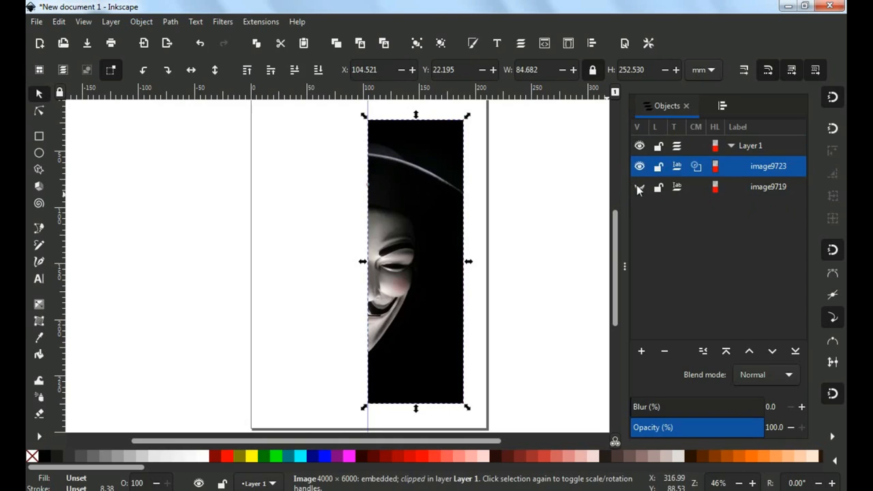
click(640, 187)
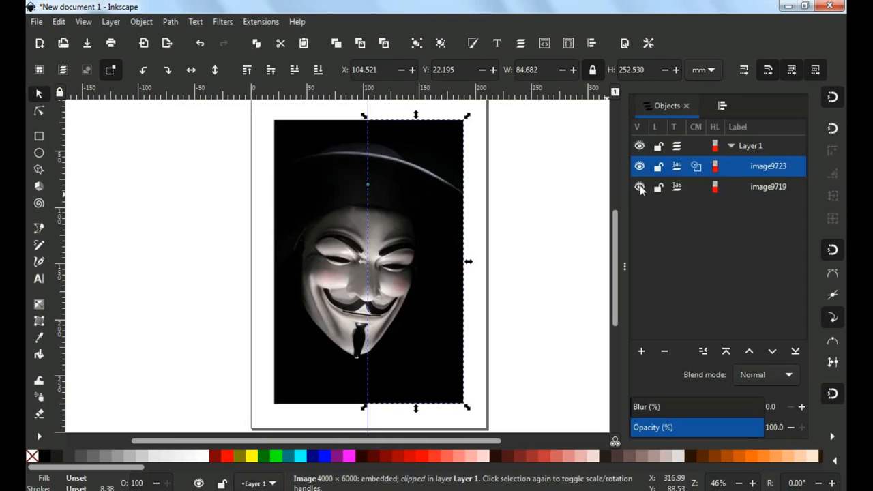
click(483, 193)
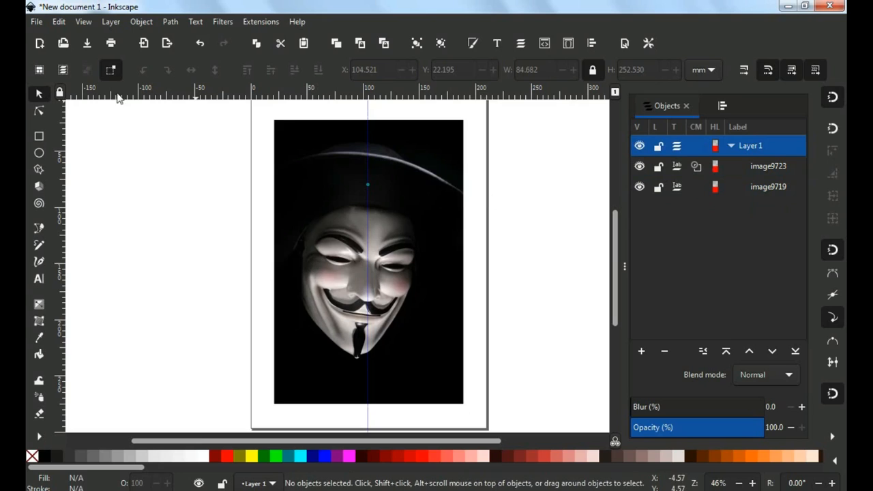
Add the text "TERUSLAH BERJUANG DI DALAM SEPI DAN KEHENINGAN" on five lines in the empty area left of the page.
click(39, 280)
click(103, 166)
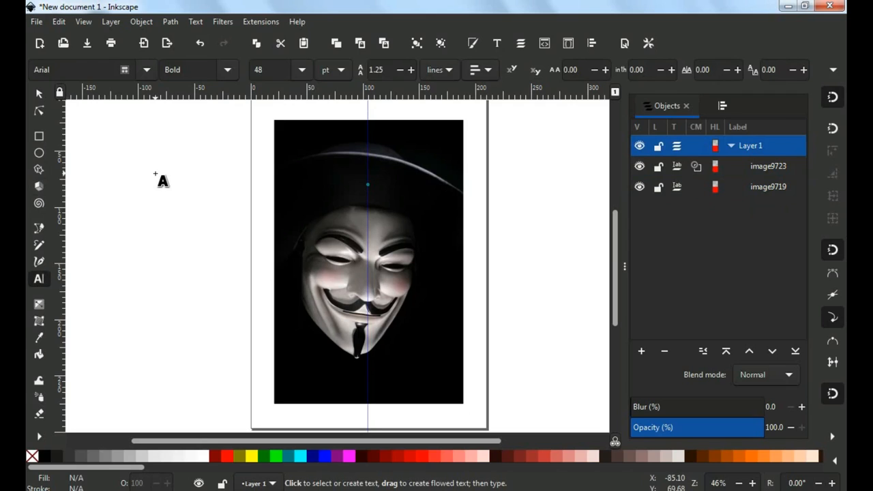
text(TER)
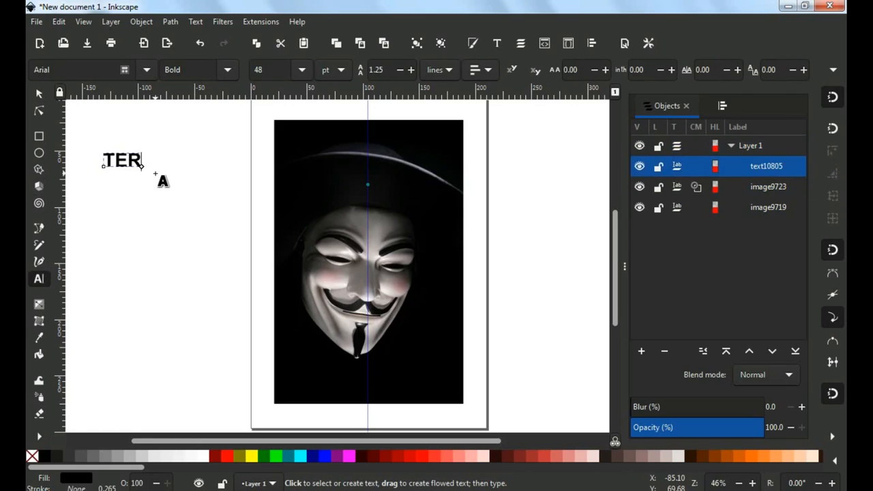
text(USLAH )
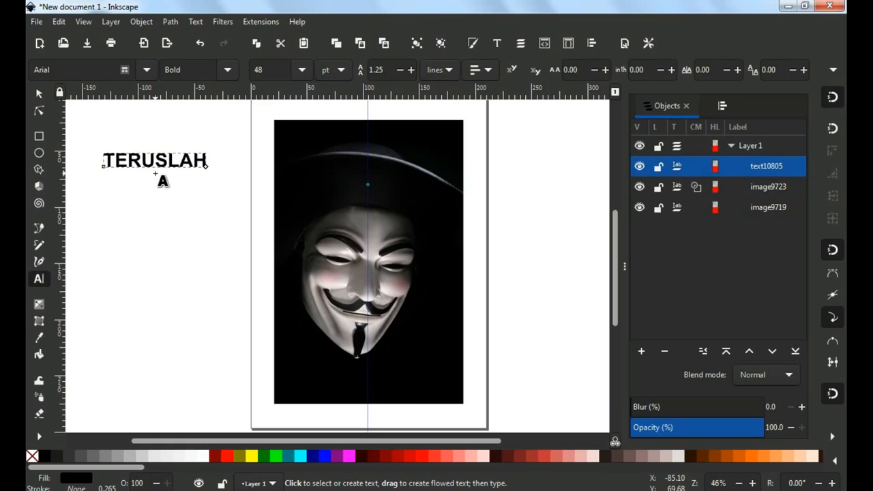
text(BER)
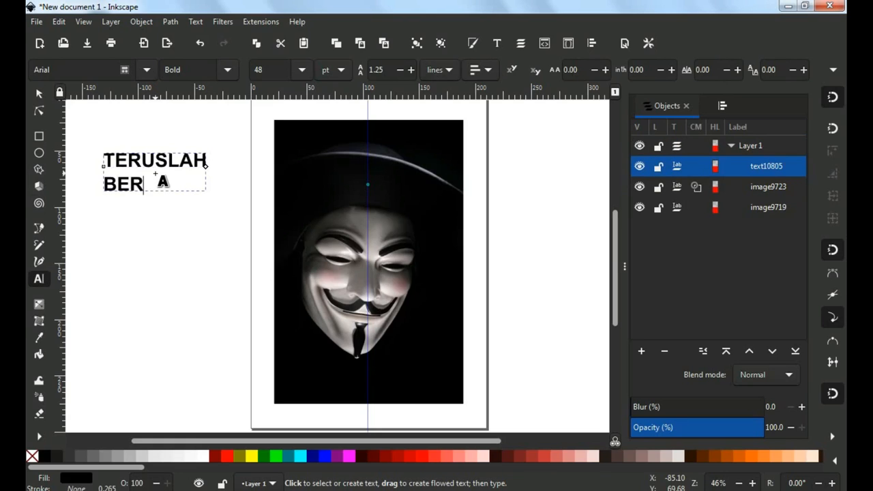
text(JUANG)
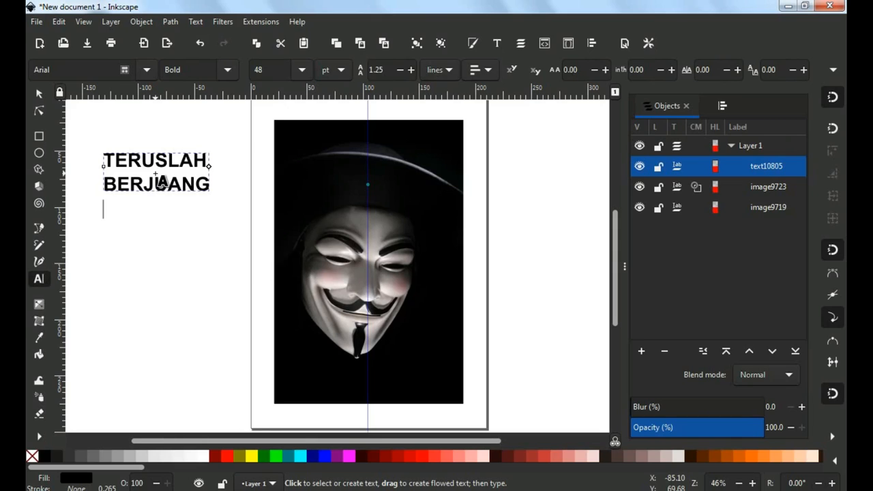
text(DI DA)
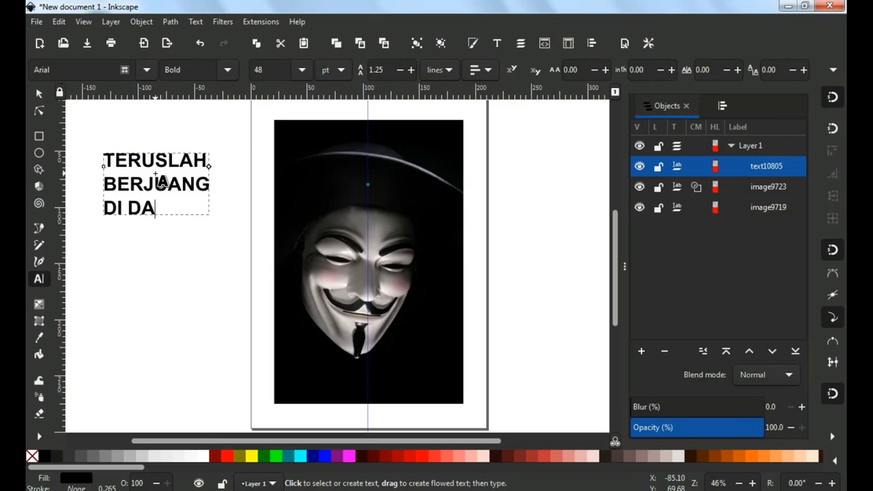
text(LAM )
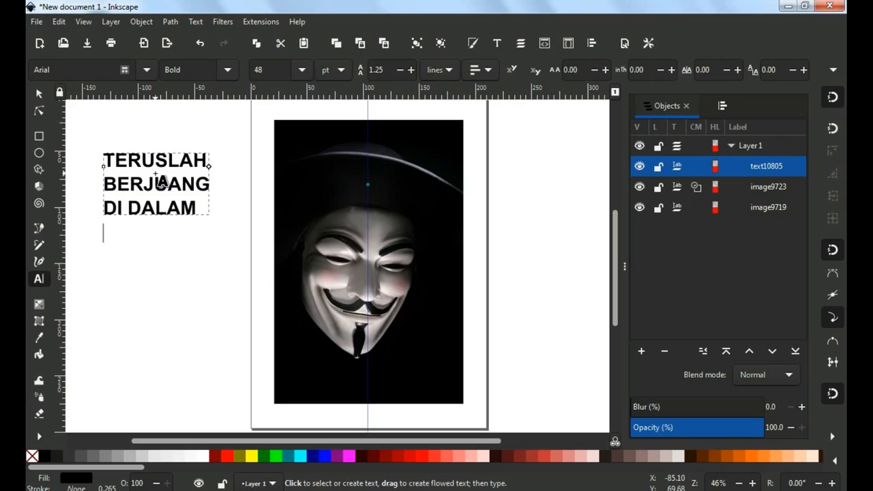
text(SEPI)
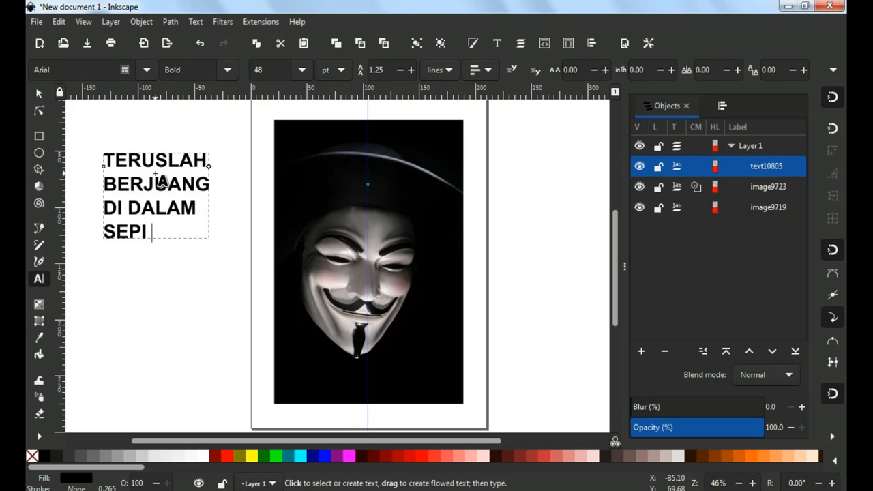
text( DAN )
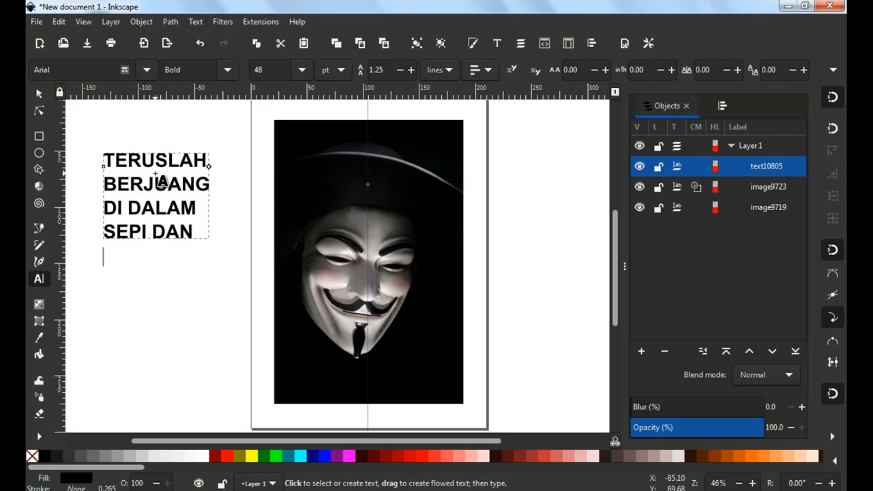
text(KEHENI)
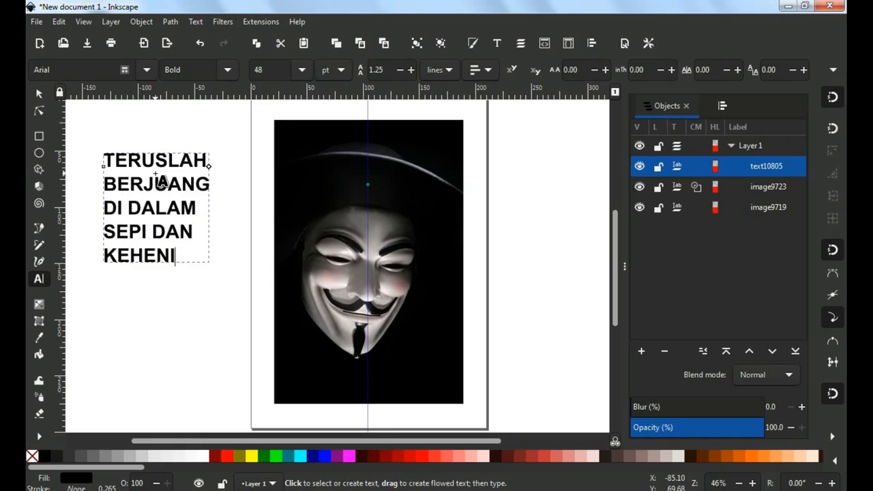
text(NGAN)
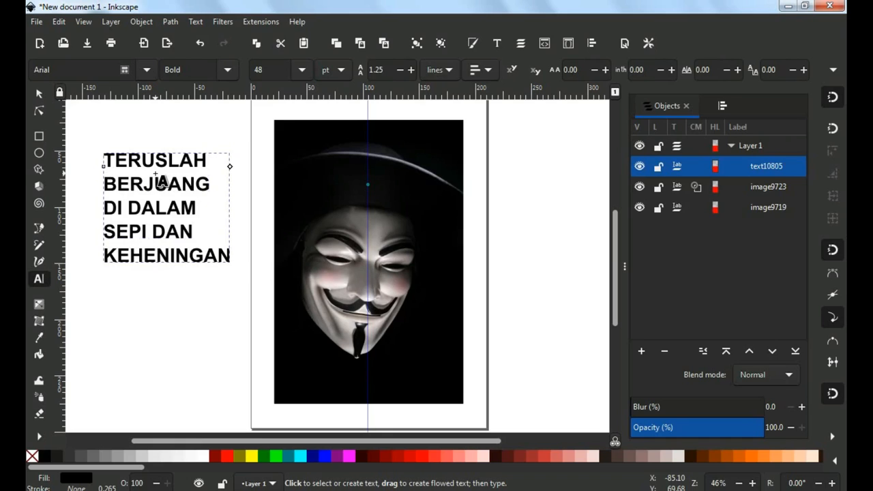
Right-align all five lines of the text.
key(ctrl+a)
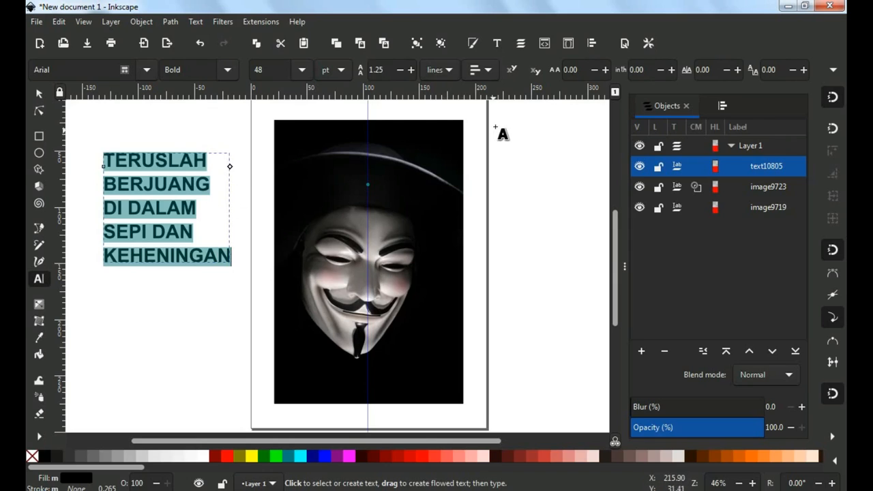
click(489, 72)
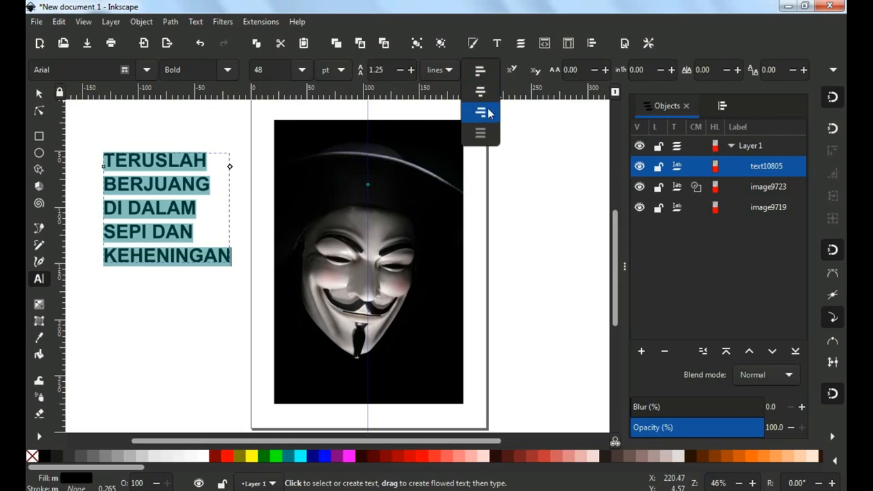
click(484, 112)
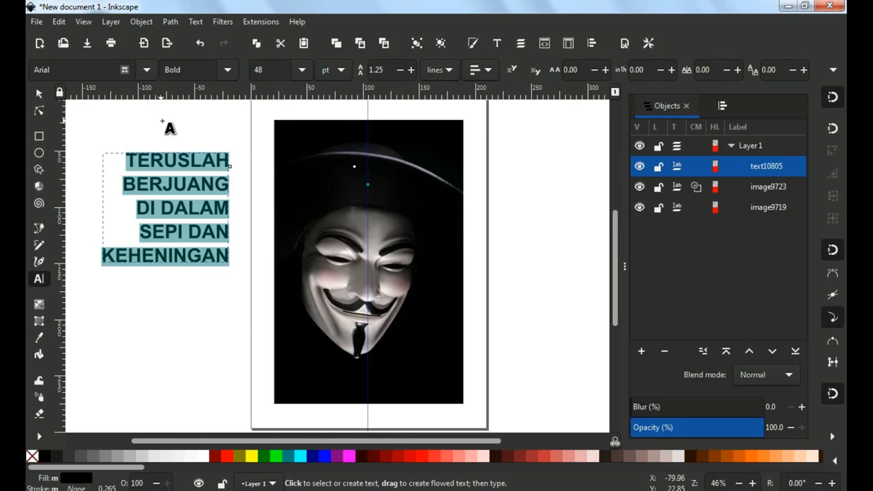
drag(166, 127, 328, 132)
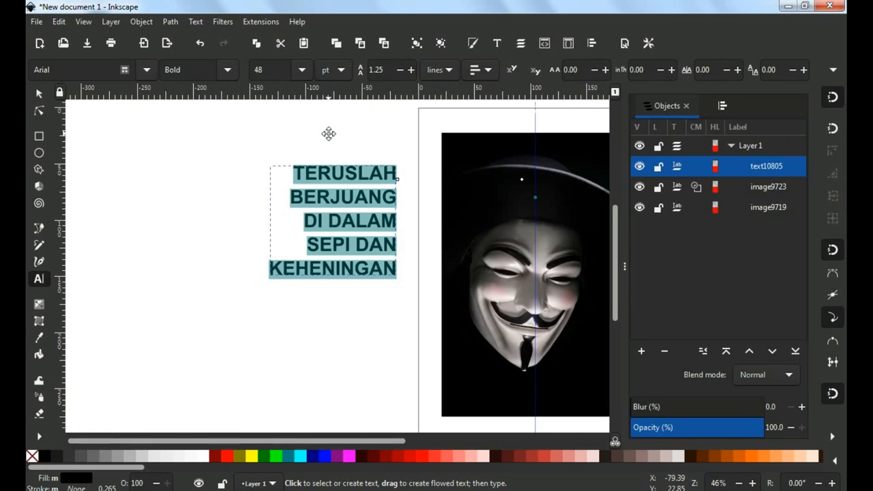
click(69, 67)
drag(63, 67, 34, 71)
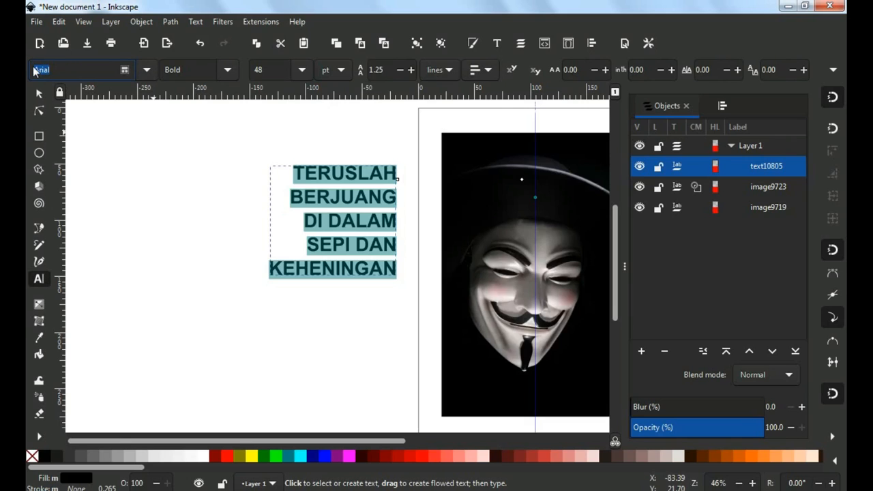
key(ctrl+v)
key(Return)
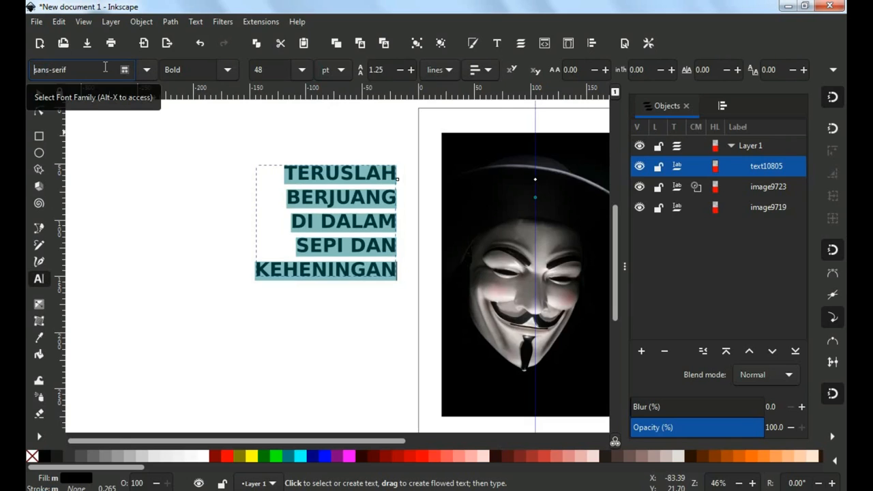
scroll(105, 67, down, 1)
scroll(105, 67, down, 2)
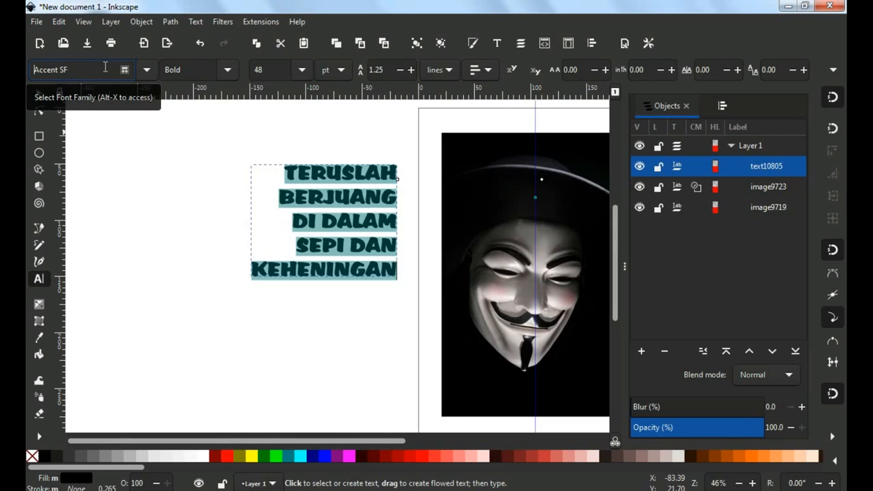
Set the font family of the whole text to Autumn.
triple_click(105, 67)
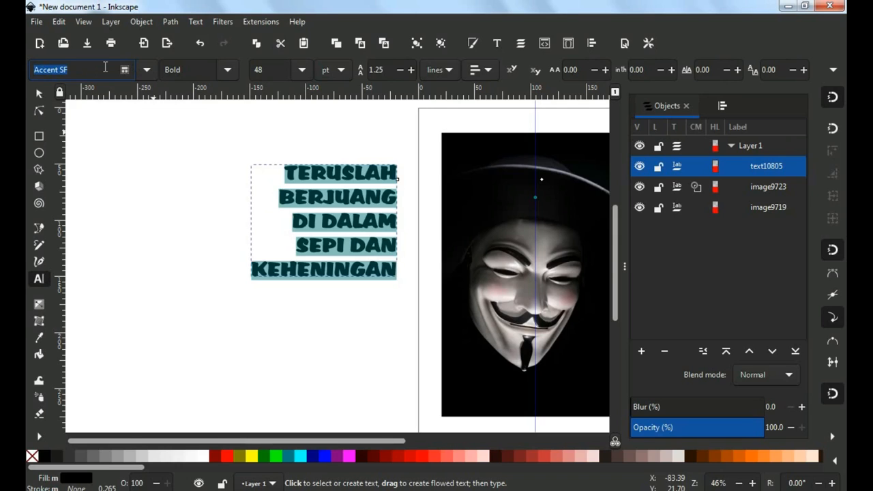
text(AU)
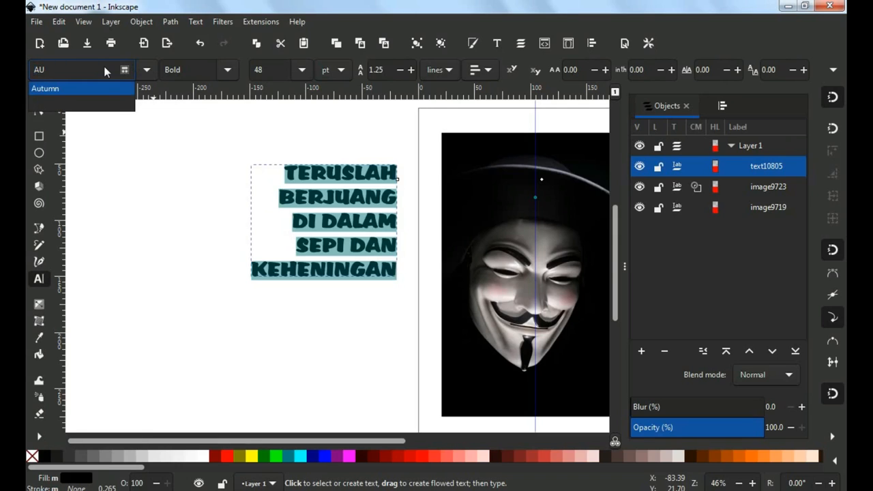
click(98, 87)
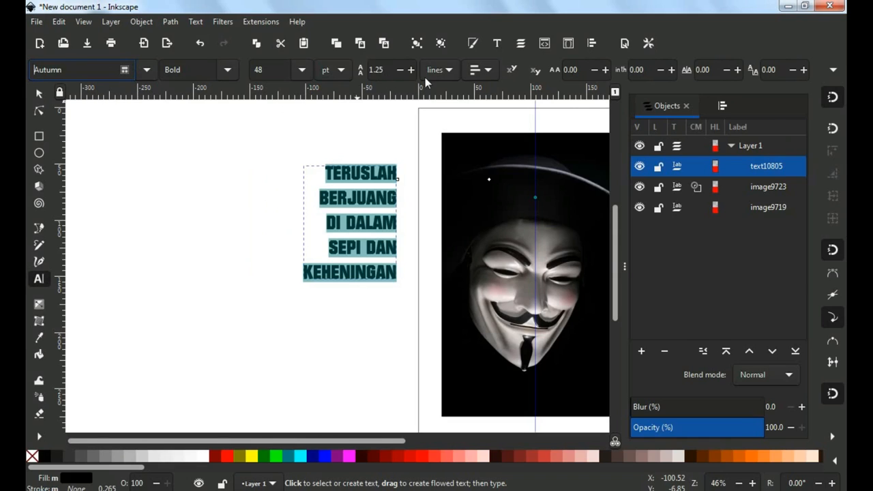
Tighten the text's line spacing to 0.75 lines.
click(400, 69)
click(400, 69)
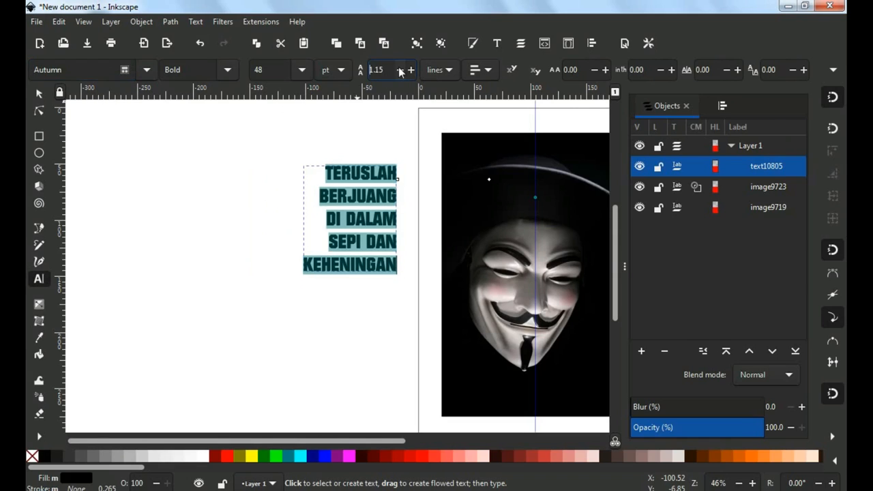
click(401, 69)
click(401, 70)
click(401, 70)
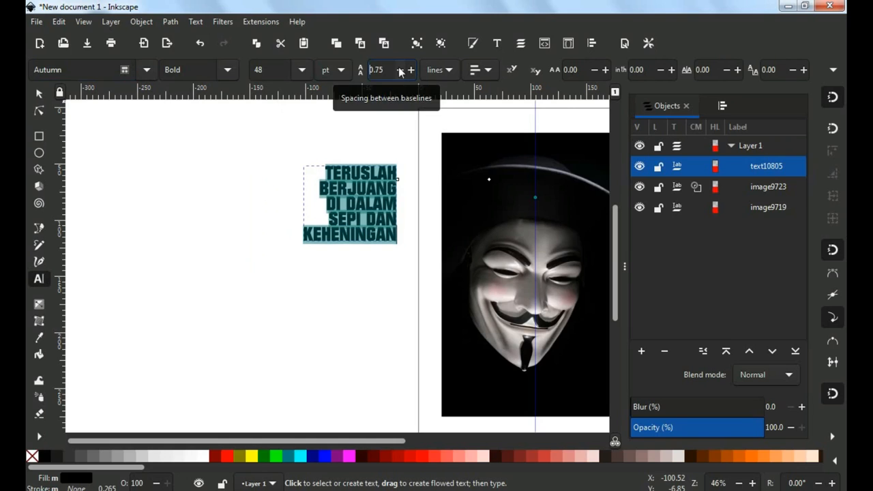
click(401, 70)
click(410, 70)
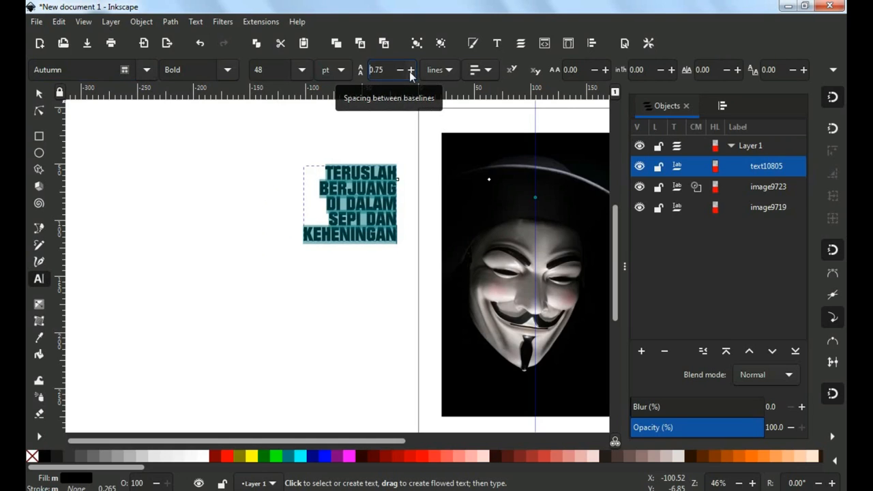
Fill the text object with dark red.
click(38, 96)
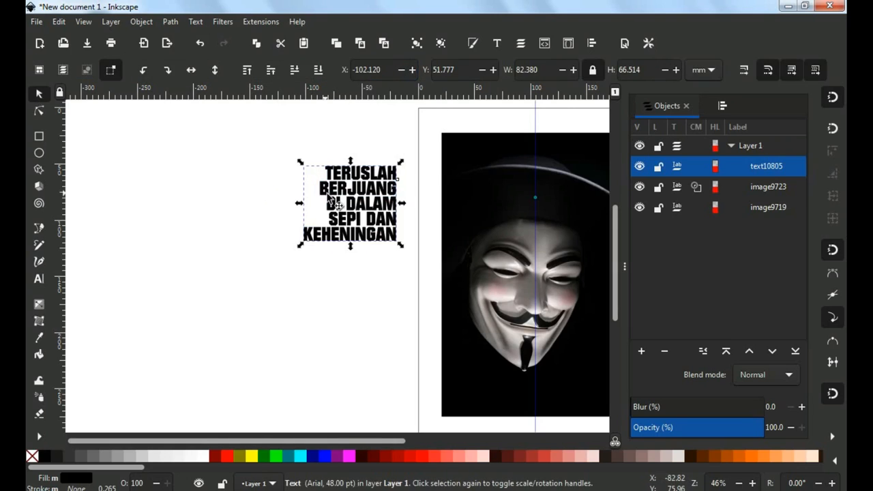
scroll(375, 244, right, 3)
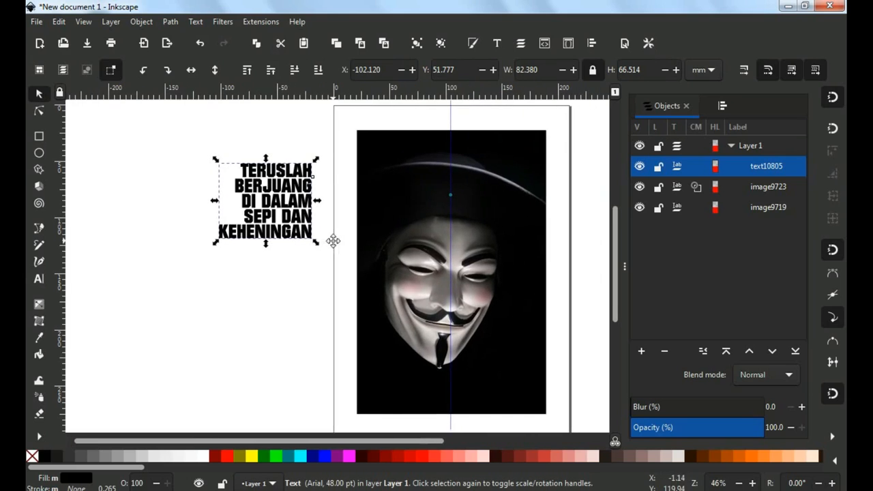
click(399, 454)
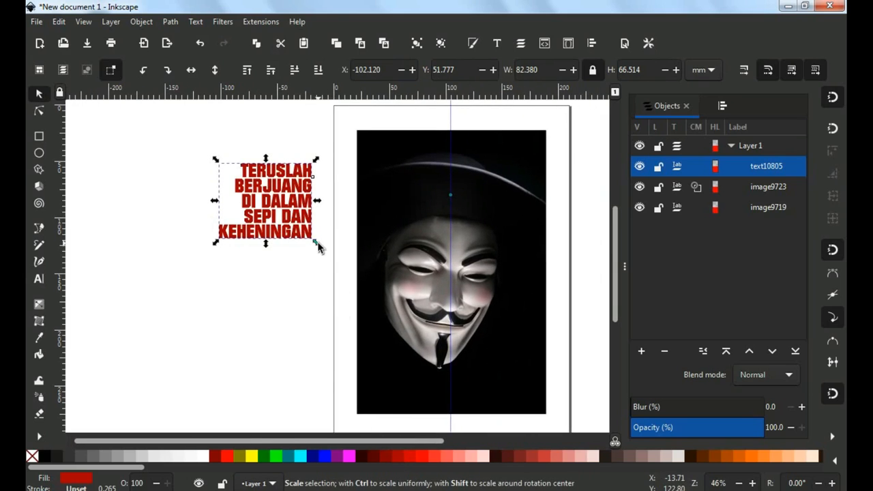
Scale the text to about 206 × 198 mm with its right edge on the vertical guide, and centre it vertically over the photo at Y 44.352 mm.
drag(319, 249, 460, 382)
drag(335, 361, 336, 381)
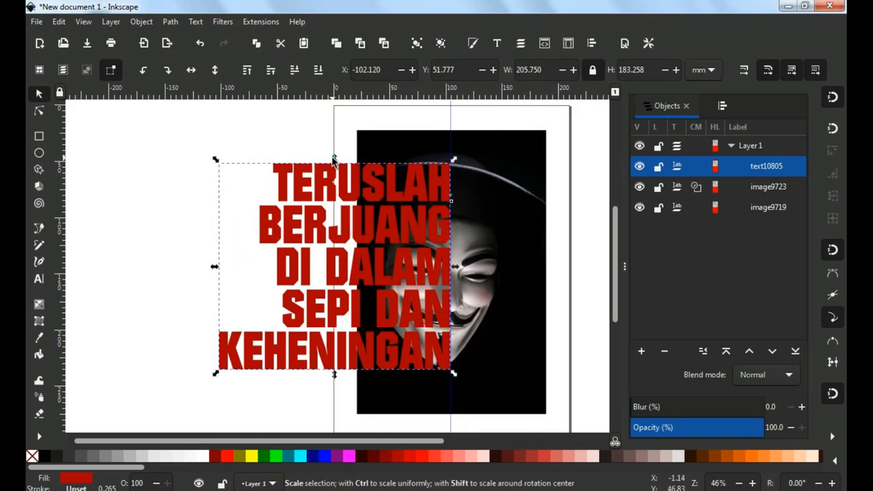
drag(335, 160, 334, 147)
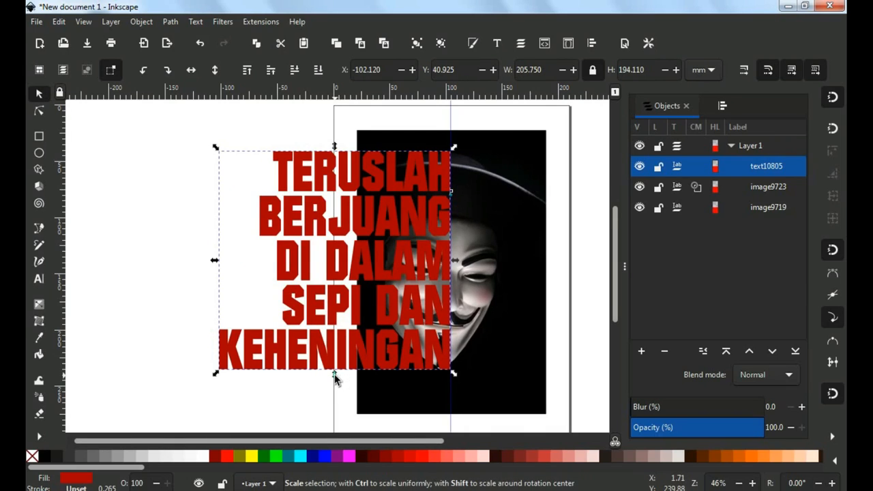
drag(334, 374, 335, 375)
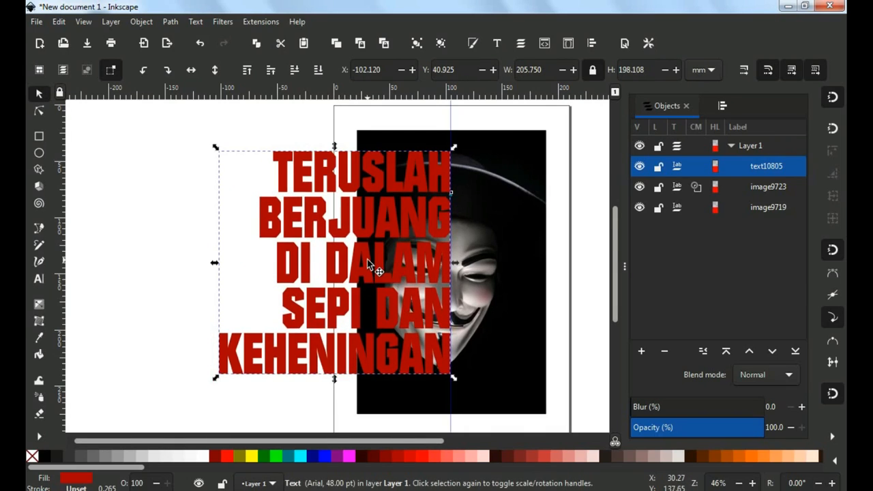
drag(366, 256, 366, 264)
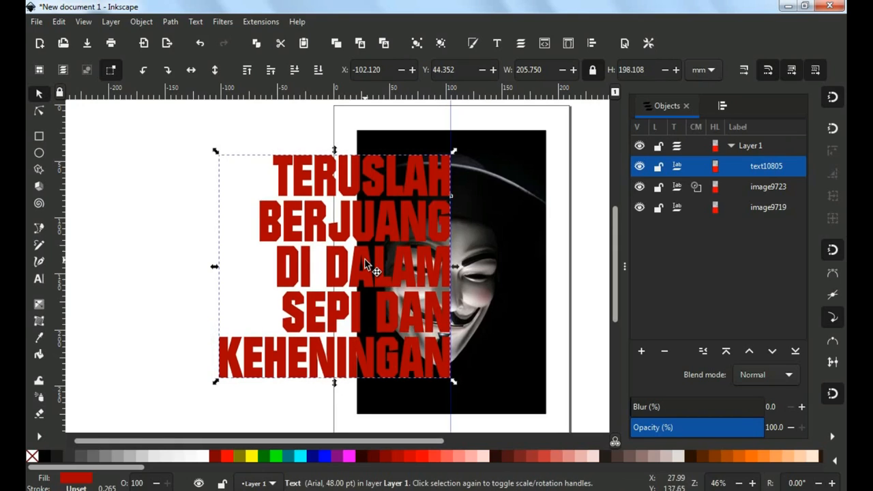
Convert the text to paths and fill the letters with the black sampled from the photo's background.
click(171, 22)
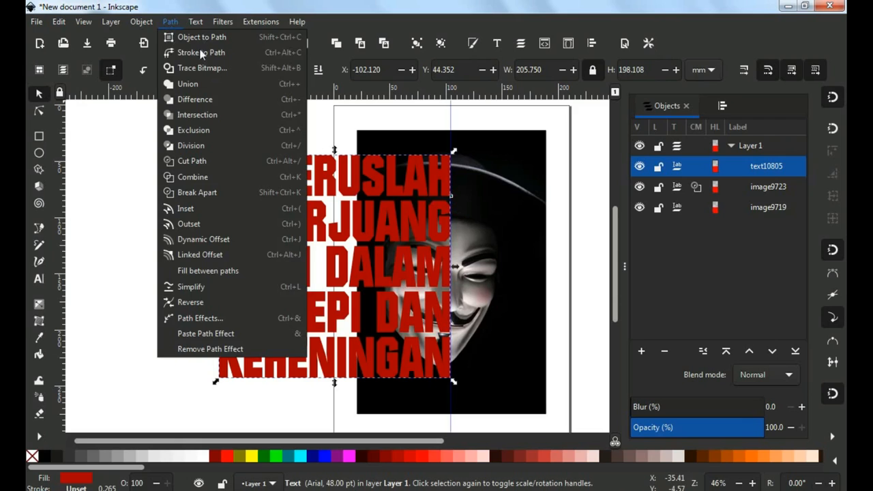
click(187, 37)
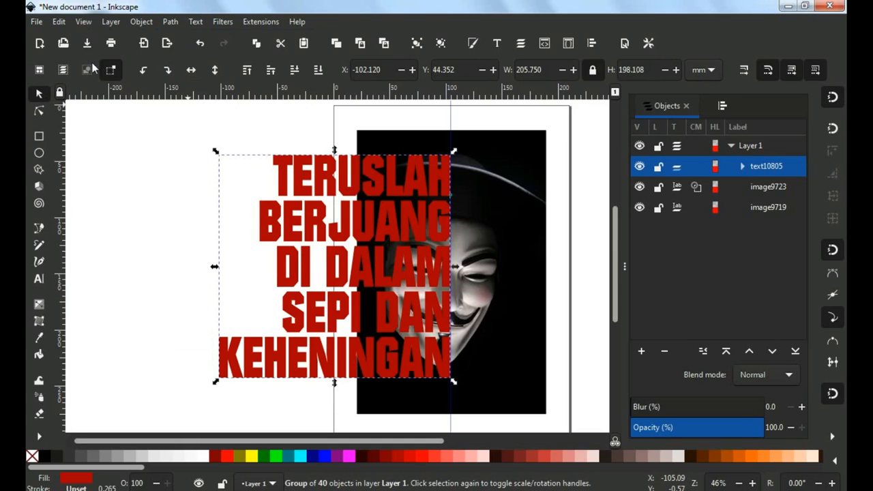
click(38, 339)
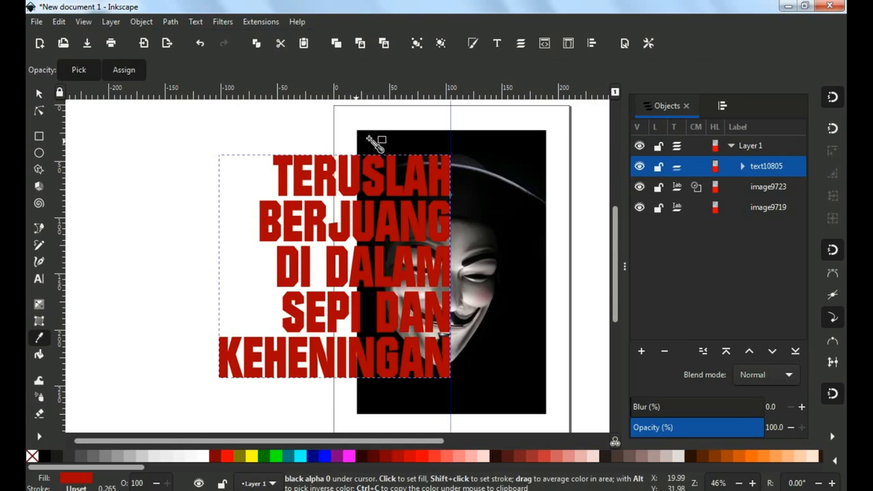
click(374, 143)
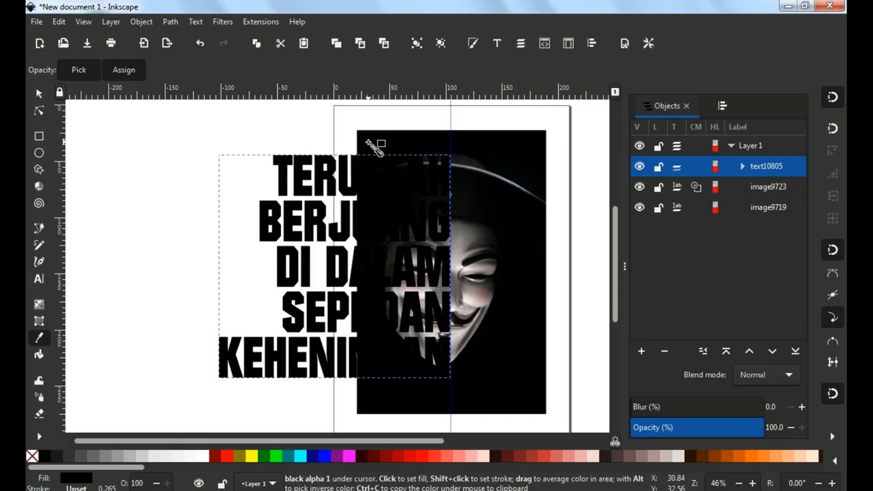
Duplicate the black text group and send the copy behind all other objects.
key(s)
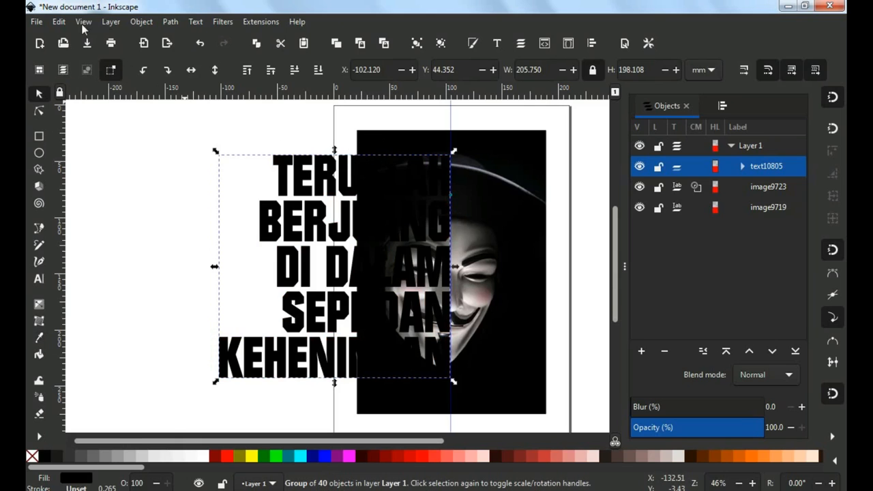
click(59, 23)
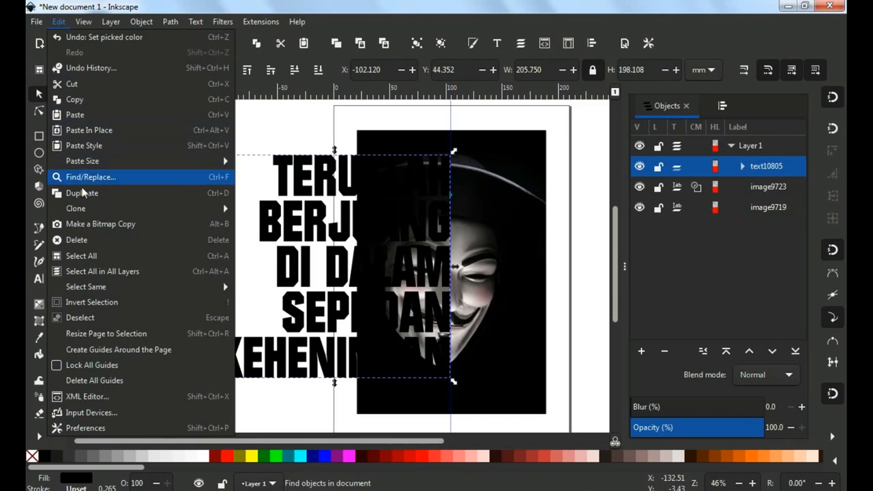
click(97, 194)
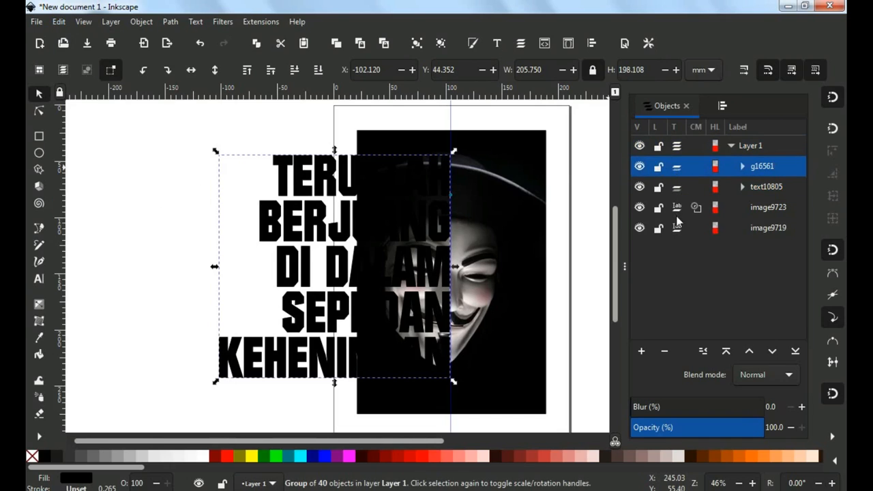
click(795, 351)
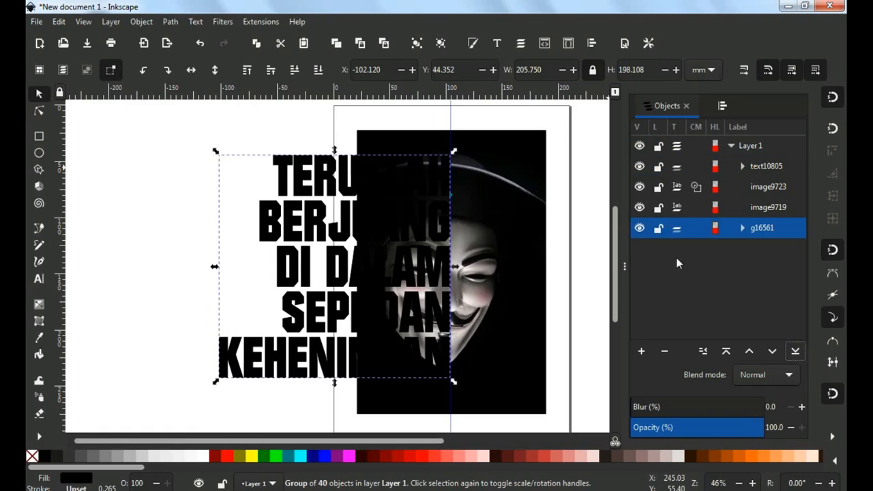
Clip the full mask photo with the upper text group so the photo shows only inside the letters.
click(193, 168)
click(284, 162)
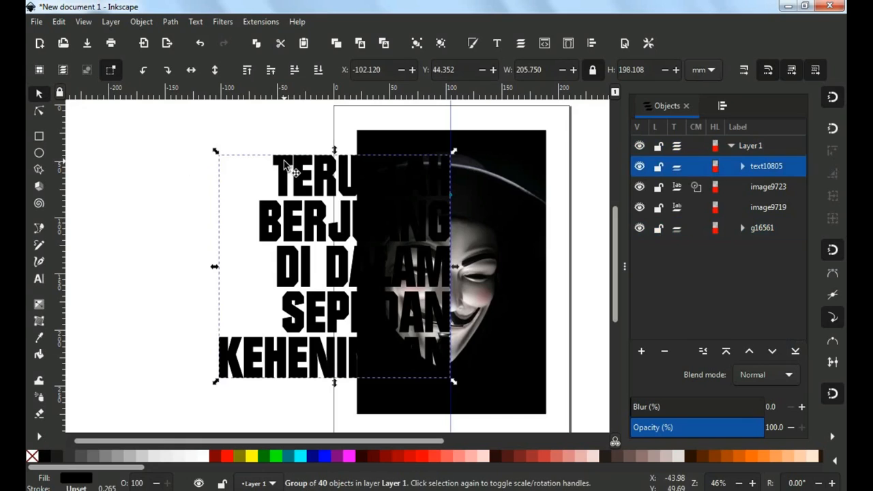
shift+click(390, 142)
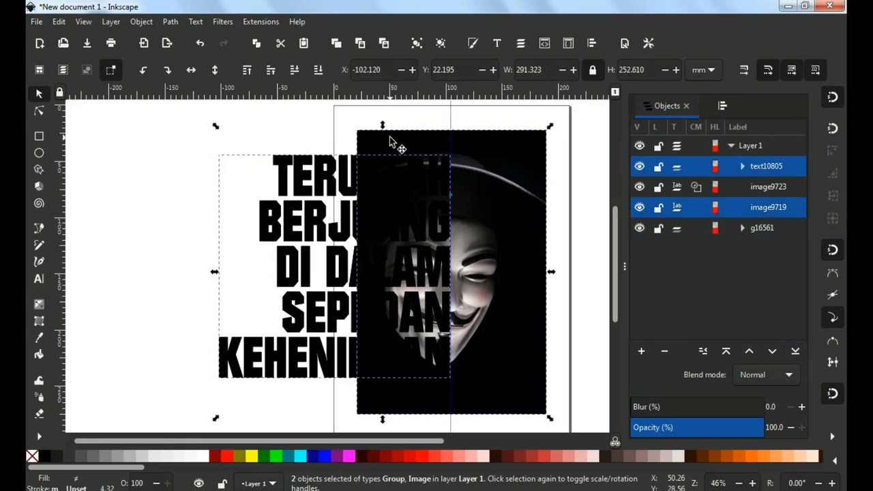
click(143, 22)
mouse_move(171, 180)
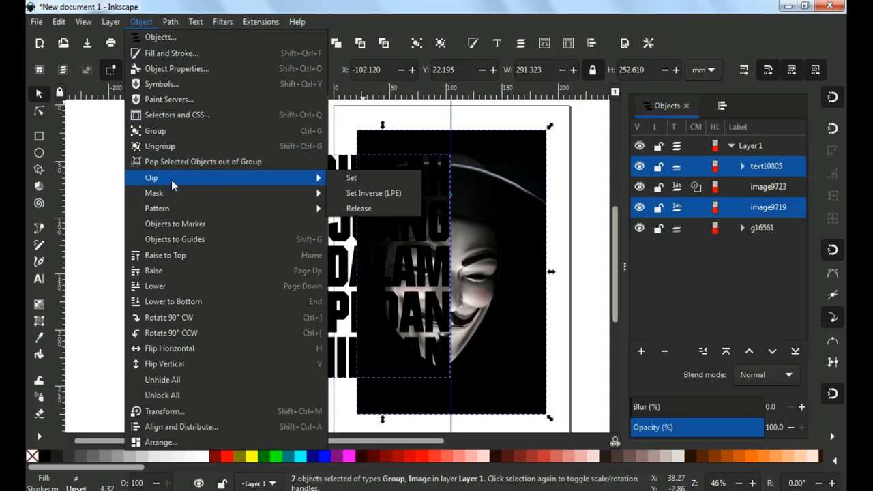
click(356, 179)
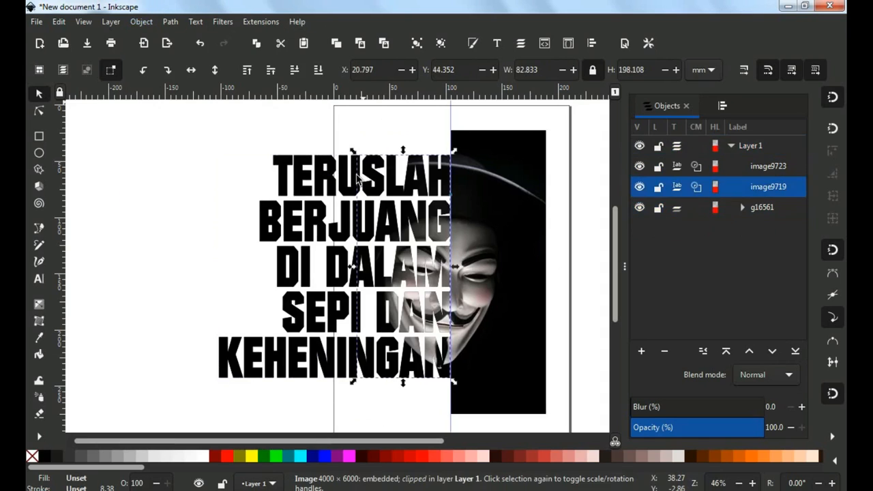
click(202, 171)
Check what each object contributes by hiding and showing the text copy, the text-clipped photo and the right-half photo.
drag(445, 203, 417, 197)
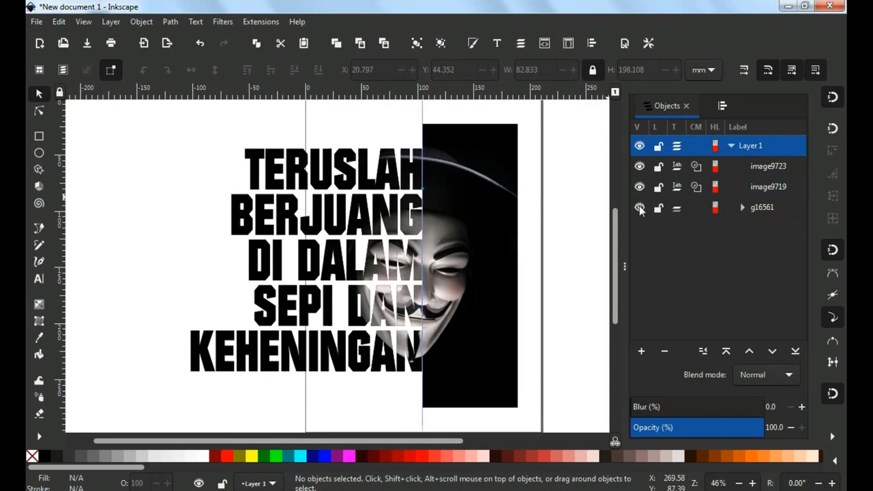
click(639, 208)
click(639, 208)
click(639, 188)
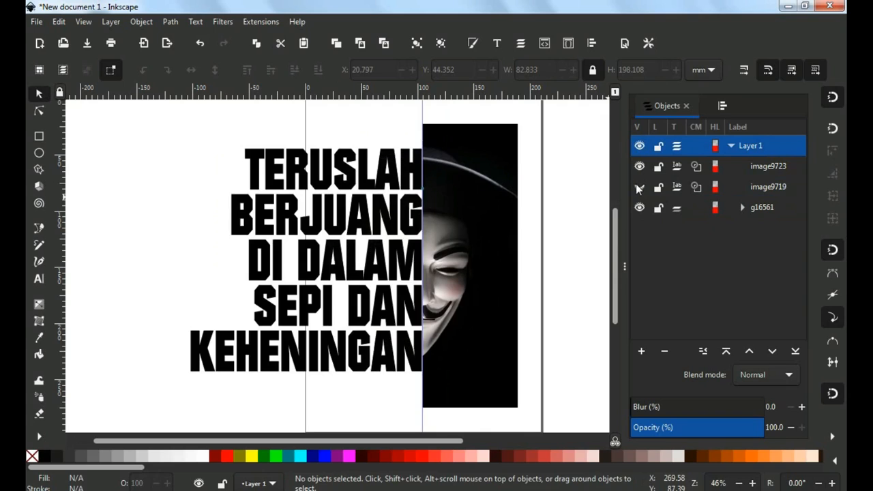
click(638, 187)
click(639, 167)
click(639, 166)
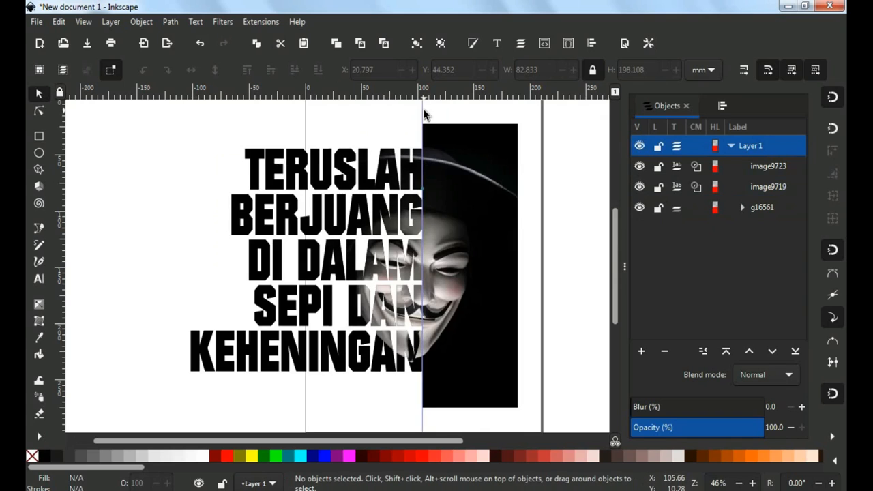
Remove the vertical guide and inspect the seam between the letters and the photo's right half.
drag(421, 114, 54, 133)
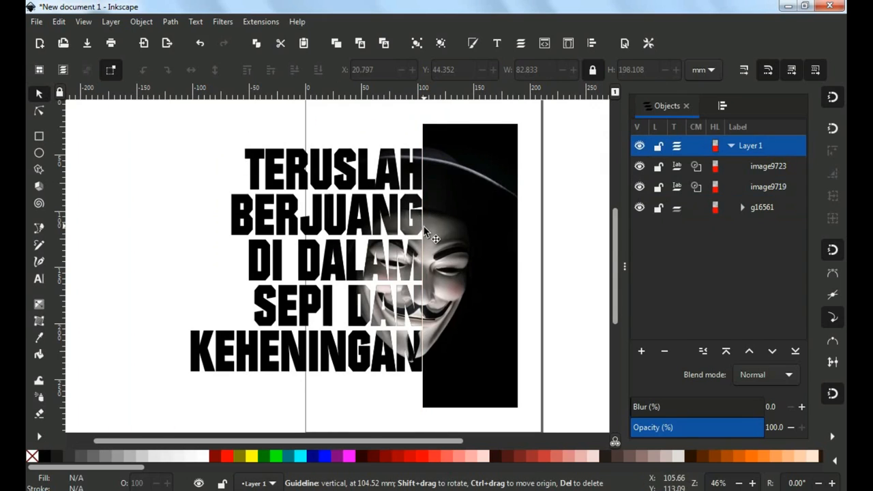
scroll(425, 239, up, 1)
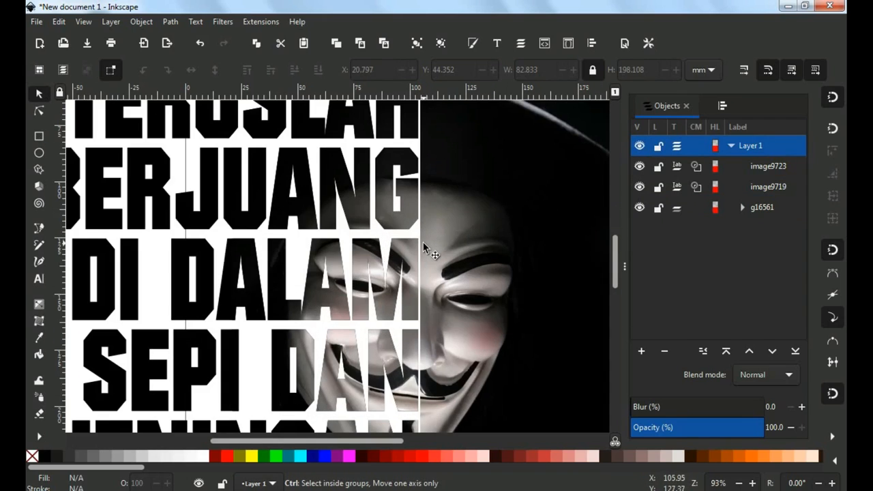
scroll(422, 245, down, 2)
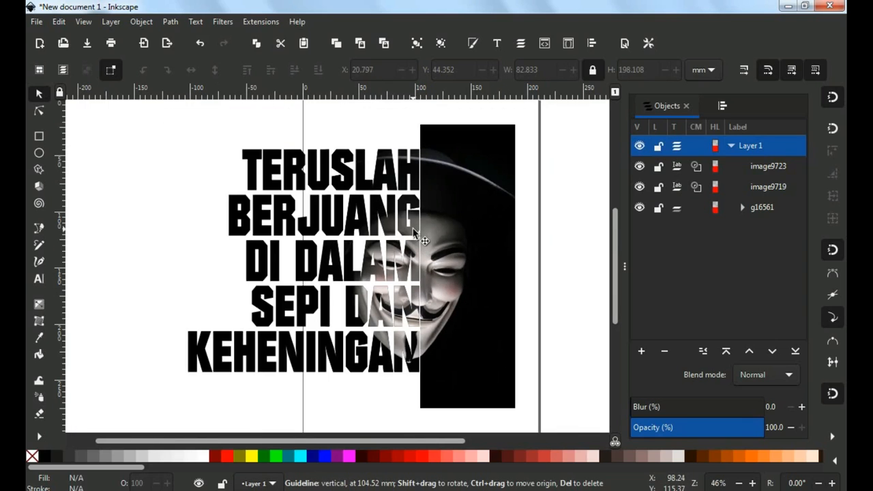
scroll(413, 219, up, 1)
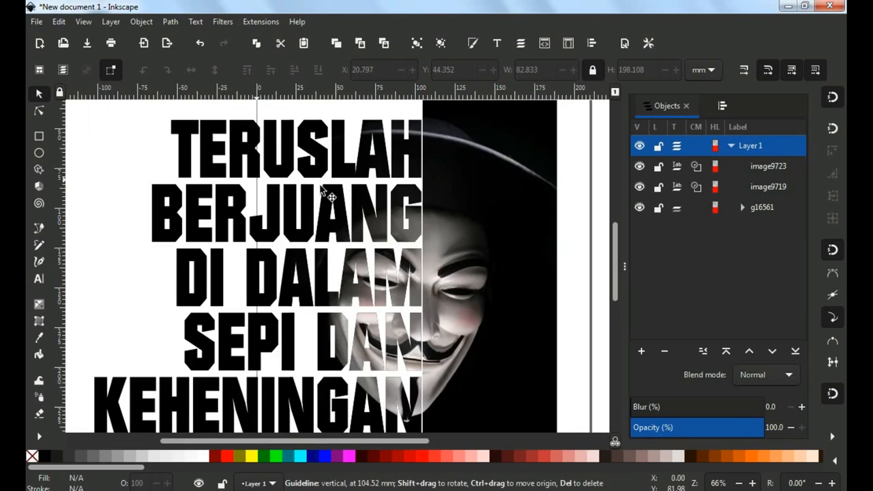
scroll(346, 190, down, 1)
Draw a rectangle over the photo's right half and stretch it leftward past the text to about 302 × 253 mm.
click(39, 136)
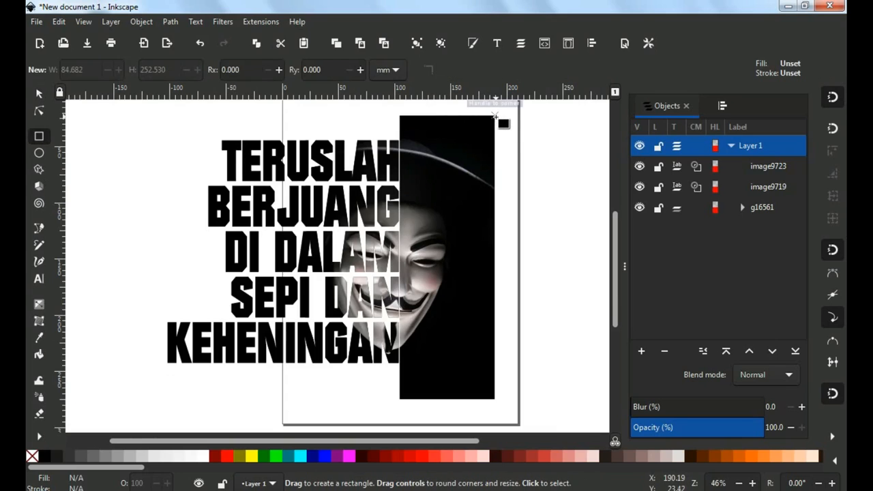
drag(496, 116, 399, 399)
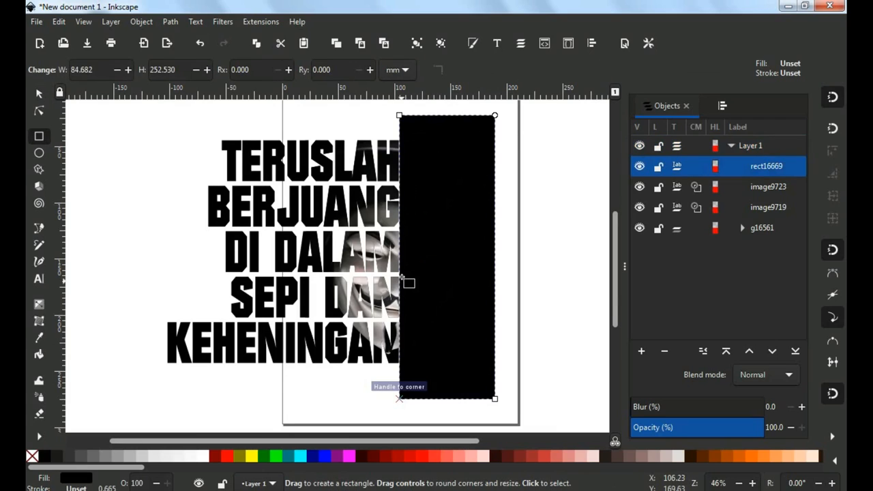
key(s)
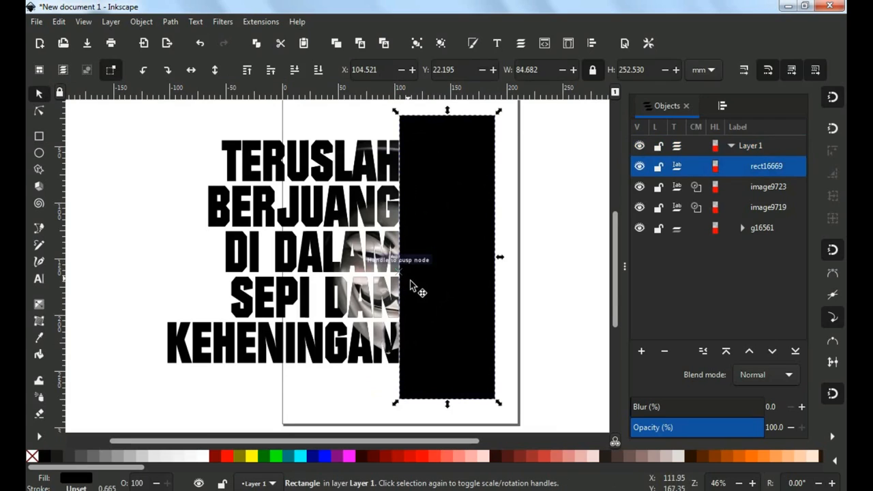
click(411, 279)
click(400, 266)
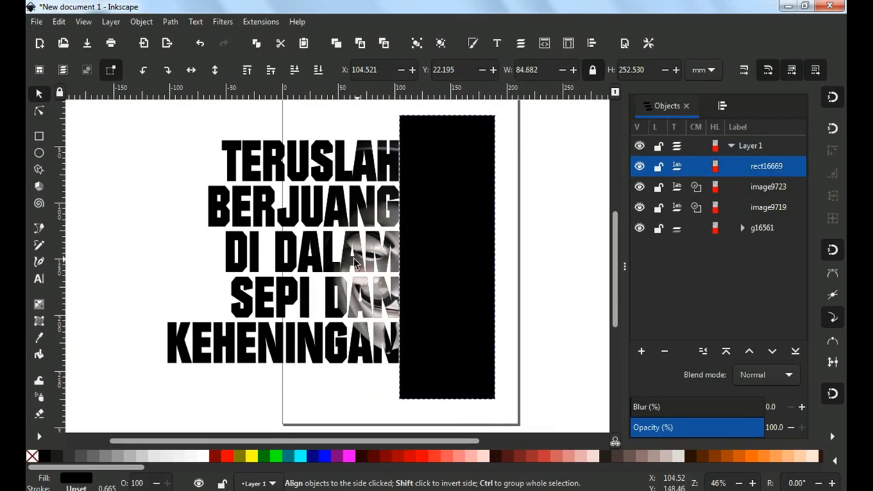
click(427, 265)
drag(394, 262, 150, 263)
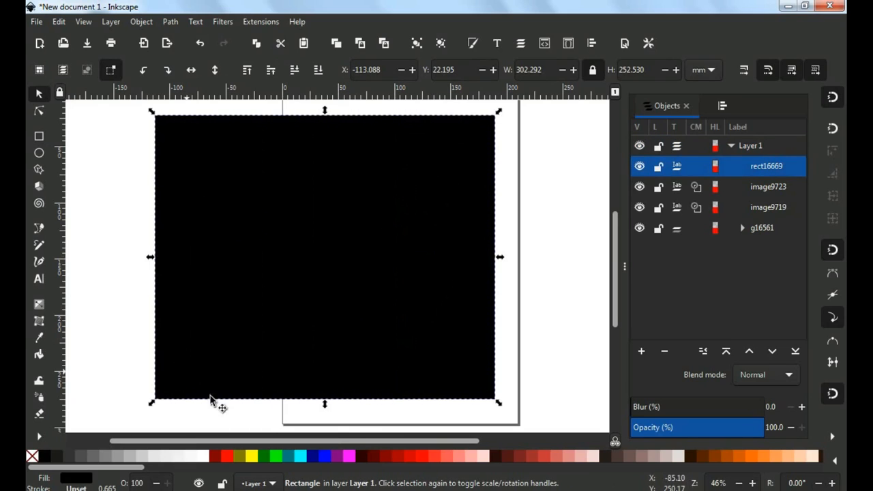
Send the rectangle behind all other objects and fill it with bright red #FF0000.
click(386, 457)
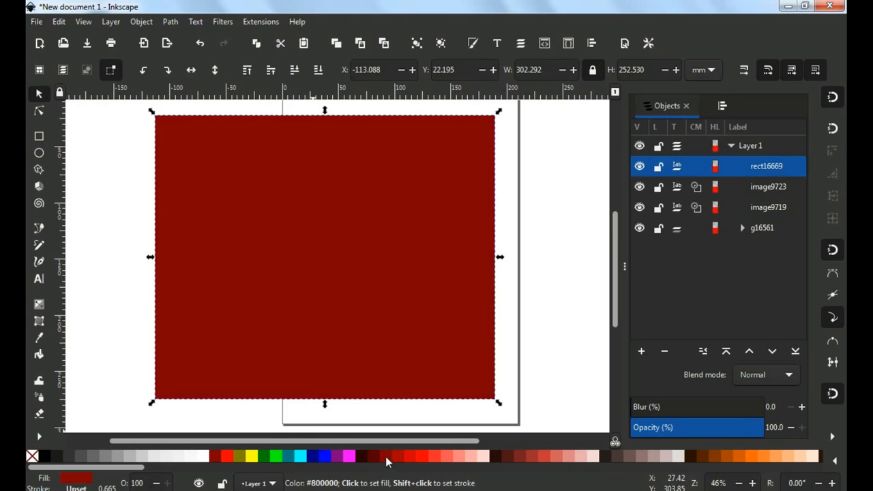
click(795, 353)
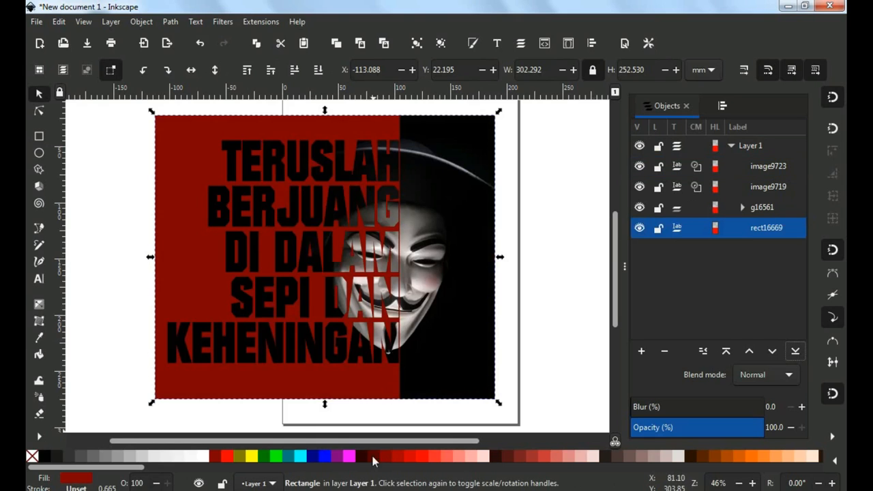
click(424, 457)
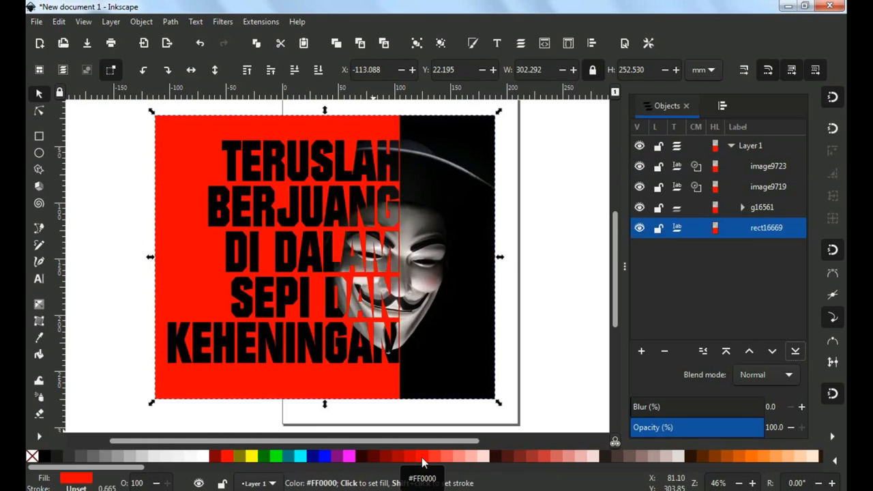
click(532, 327)
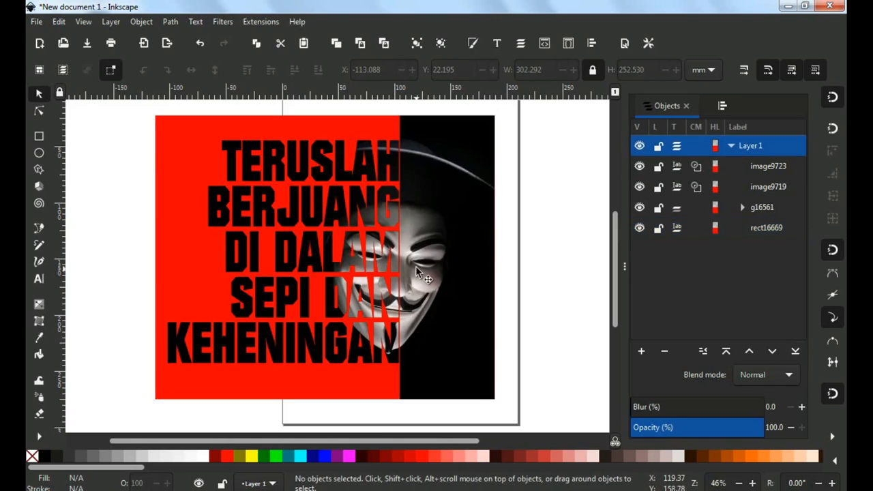
Group the red background, the text copy and both clipped photos into one object.
scroll(415, 266, down, 1)
drag(162, 147, 499, 369)
right_click(434, 274)
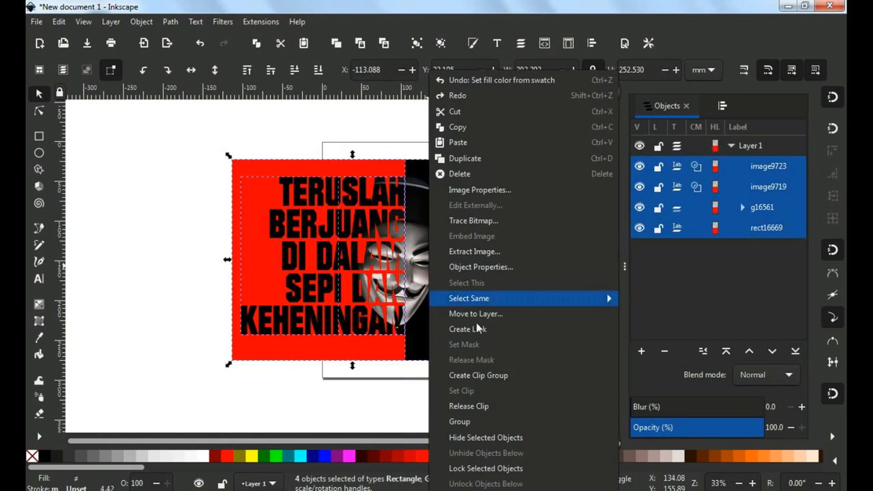
click(474, 422)
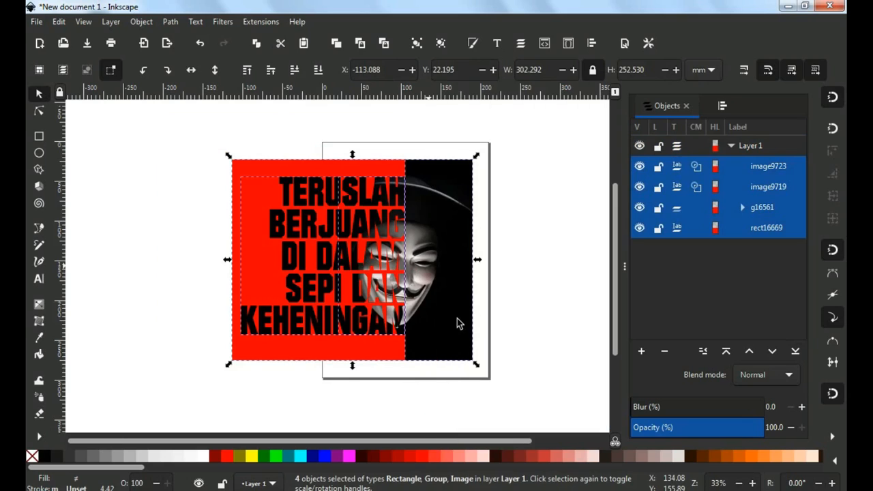
Centre the grouped design horizontally and vertically relative to the page.
click(723, 107)
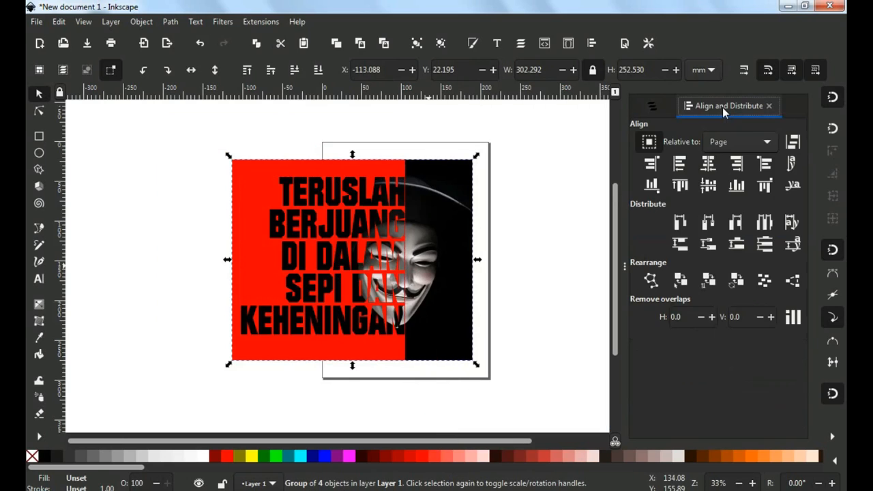
click(710, 166)
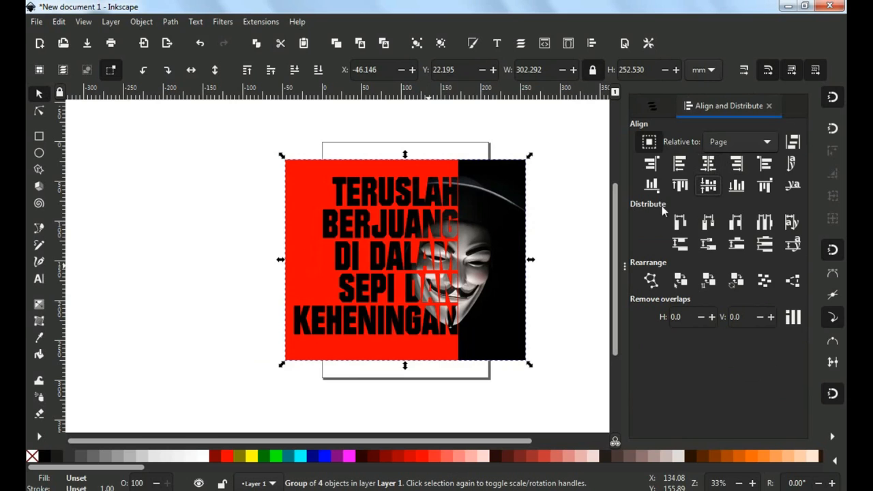
click(570, 248)
scroll(478, 254, right, 2)
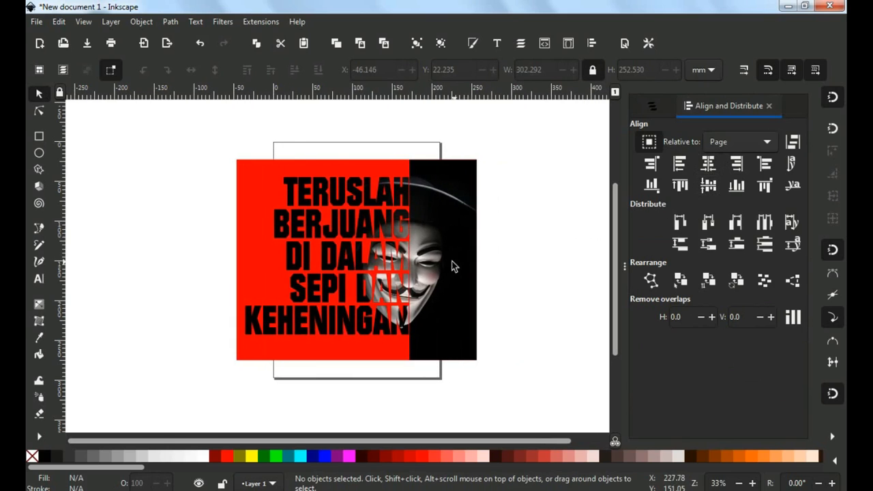
scroll(443, 266, up, 1)
drag(430, 247, 452, 253)
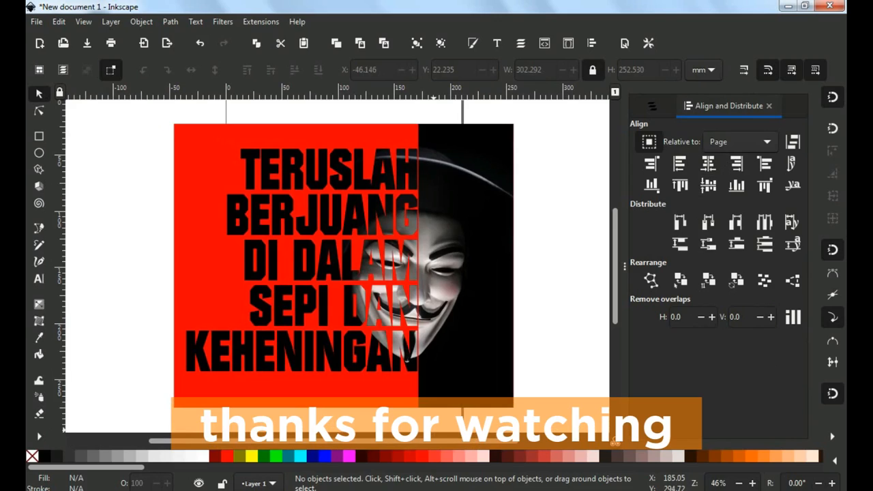